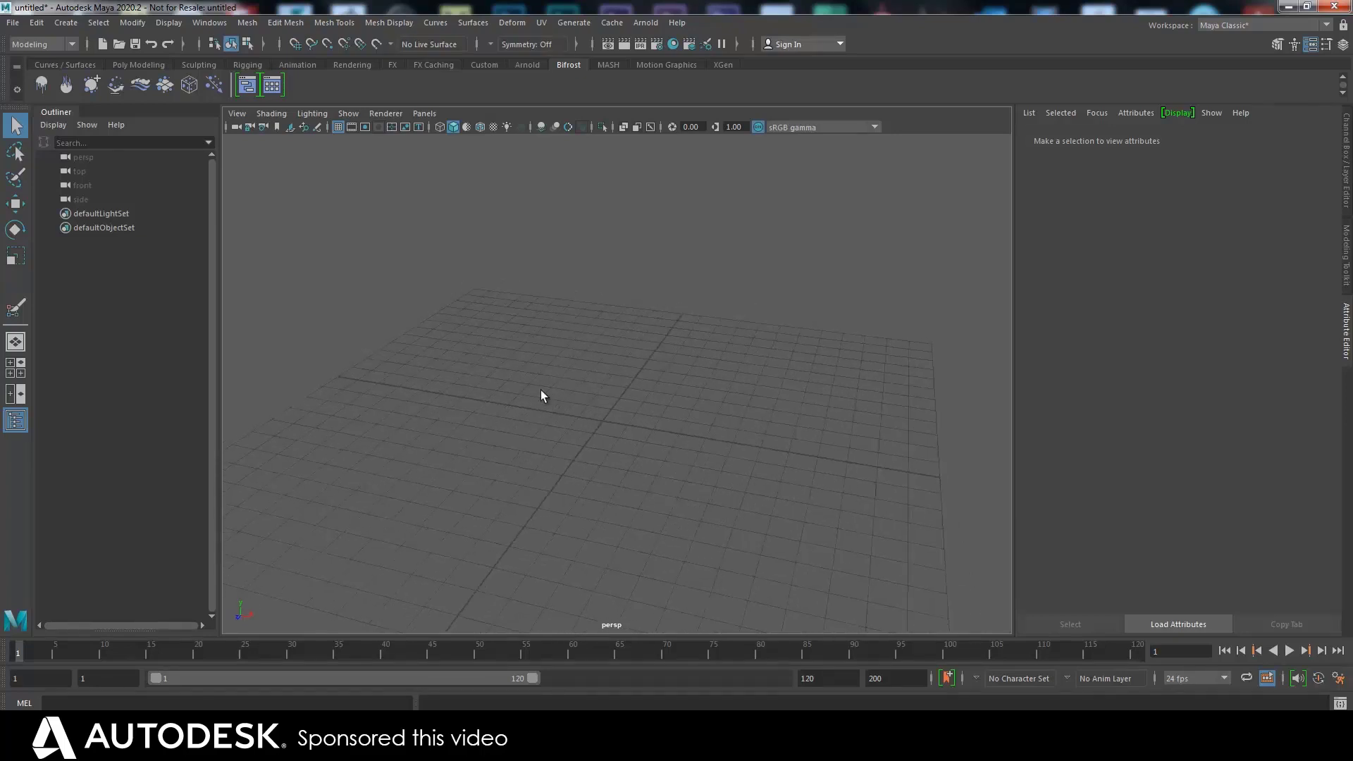
Create a polygon sphere at the centre of the grid and frame it in the perspective view.
alt+middle_drag(544, 392, 558, 351)
scroll(547, 355, up, 2)
mouse_move(539, 329)
alt+middle_down()
mouse_move(623, 302)
mouse_move(535, 354)
mouse_move(569, 341)
mouse_move(553, 347)
alt+middle_up()
alt+right_drag(553, 348, 531, 387)
click(79, 66)
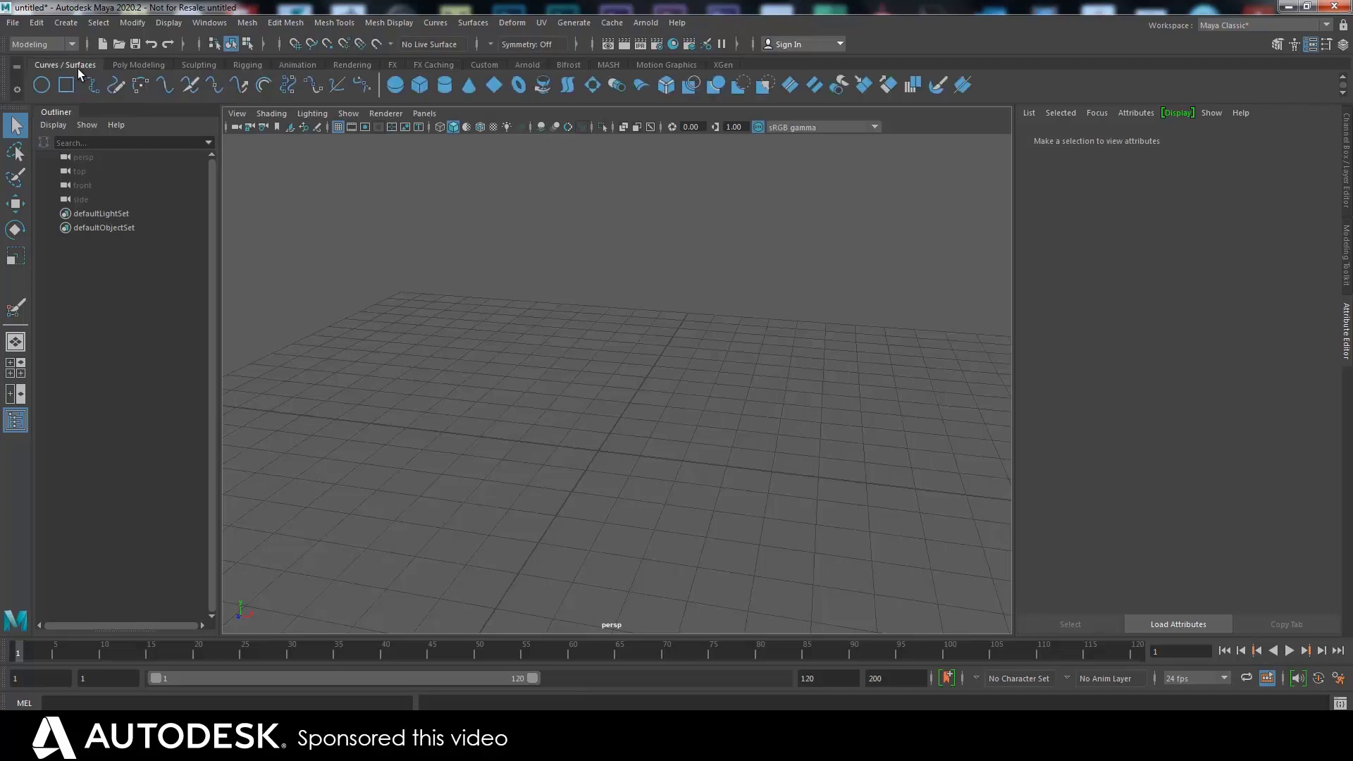
click(142, 65)
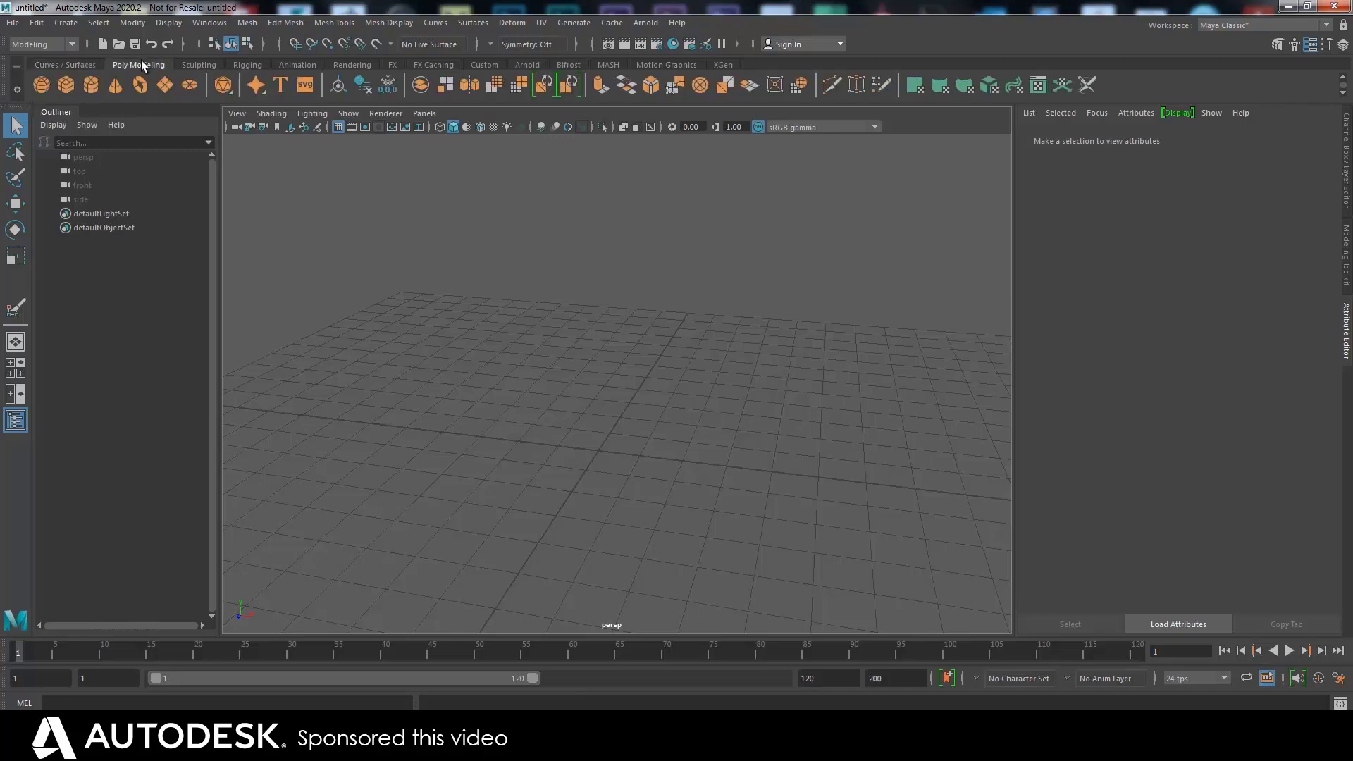
click(41, 85)
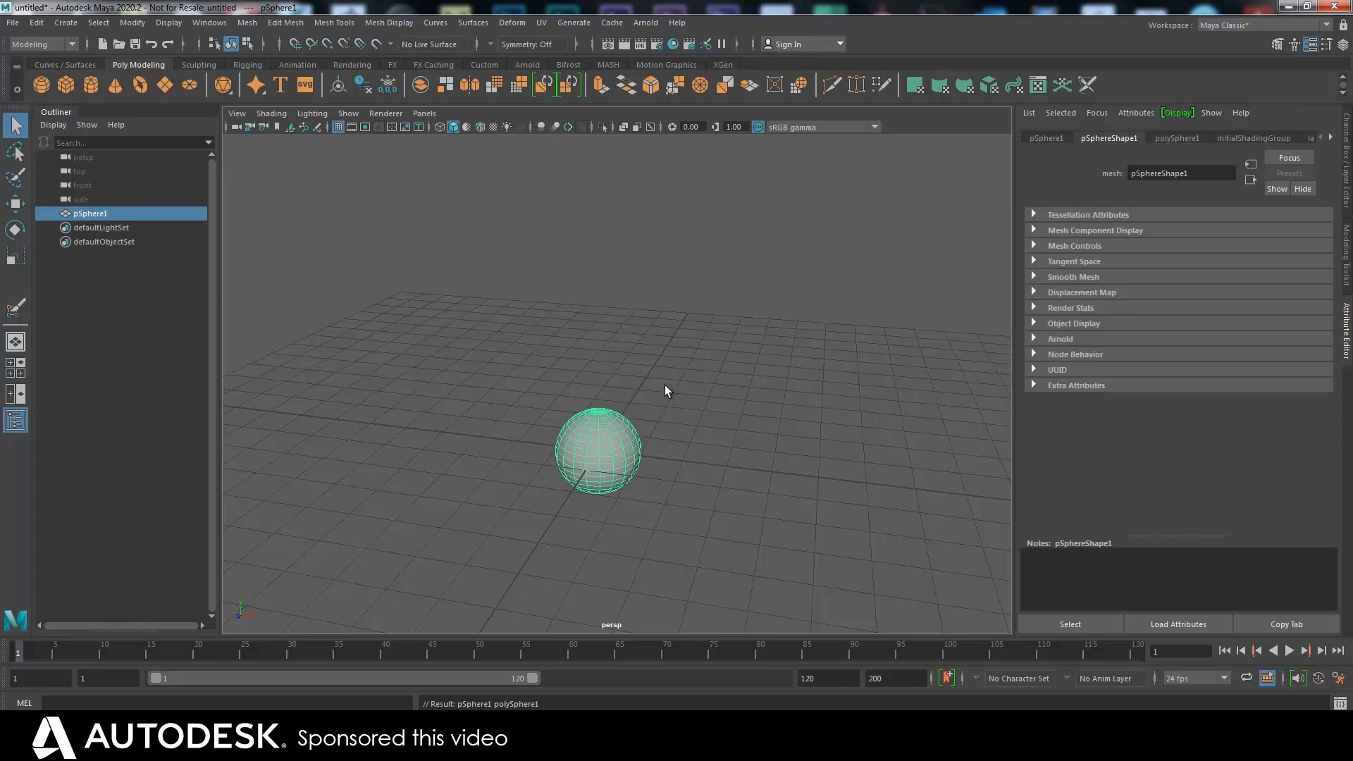
key(f)
alt+middle_drag(781, 359, 734, 326)
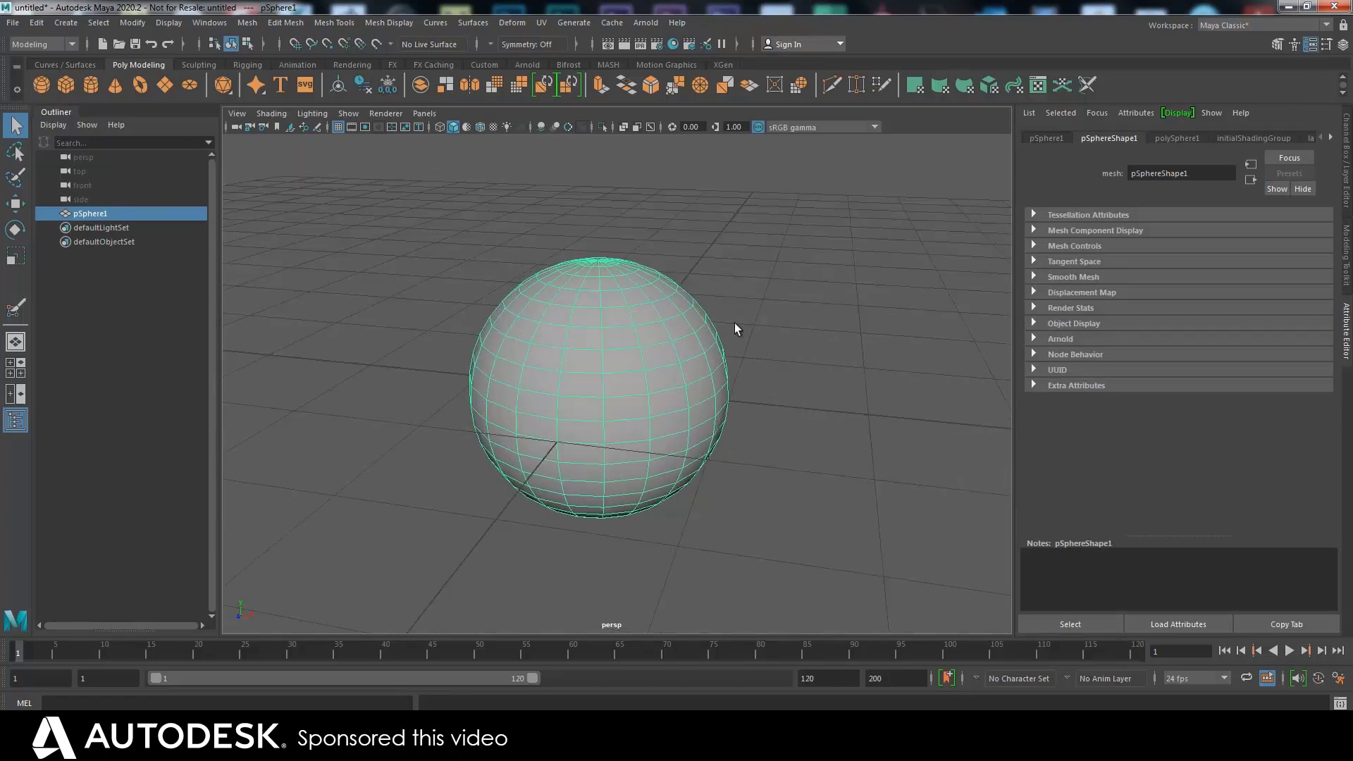
alt+right_drag(734, 326, 610, 301)
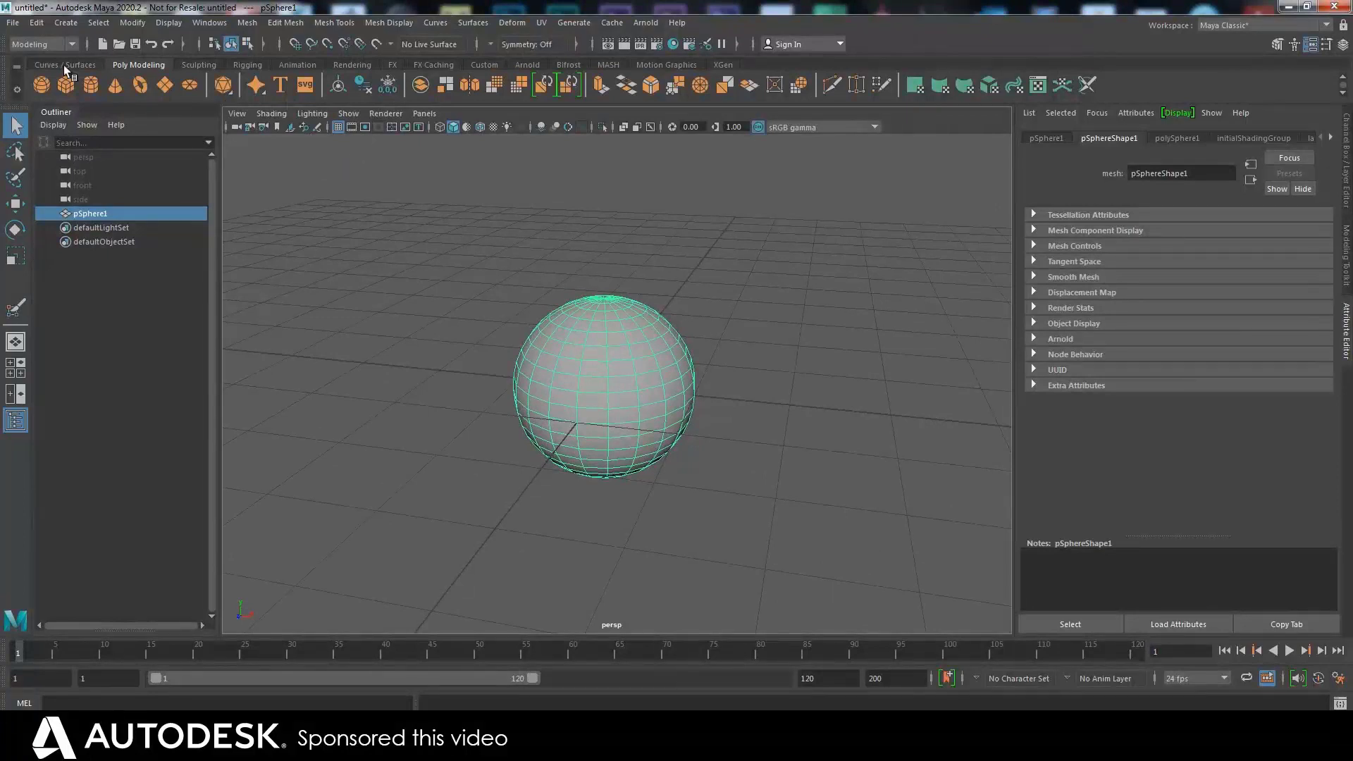
Create a locator and move it along the X axis to the edge of the sphere.
click(247, 64)
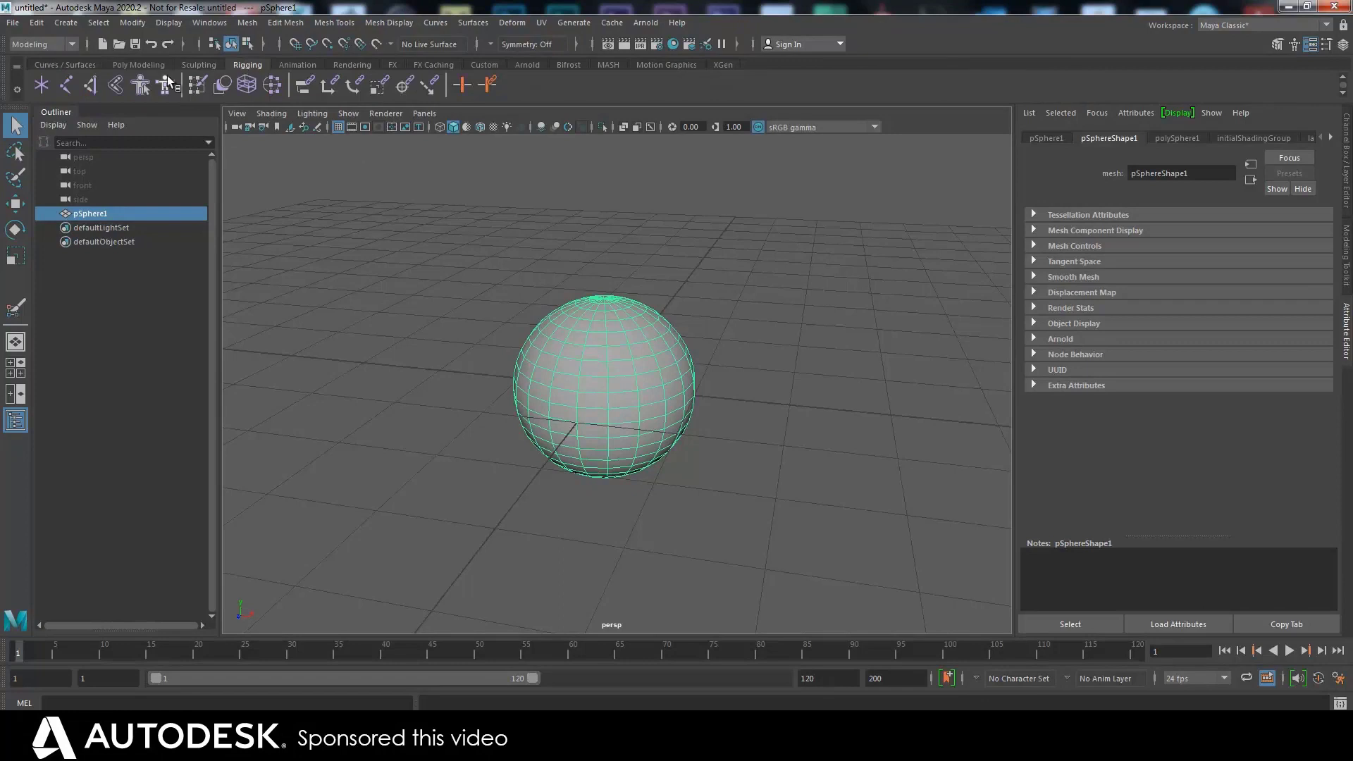
click(41, 85)
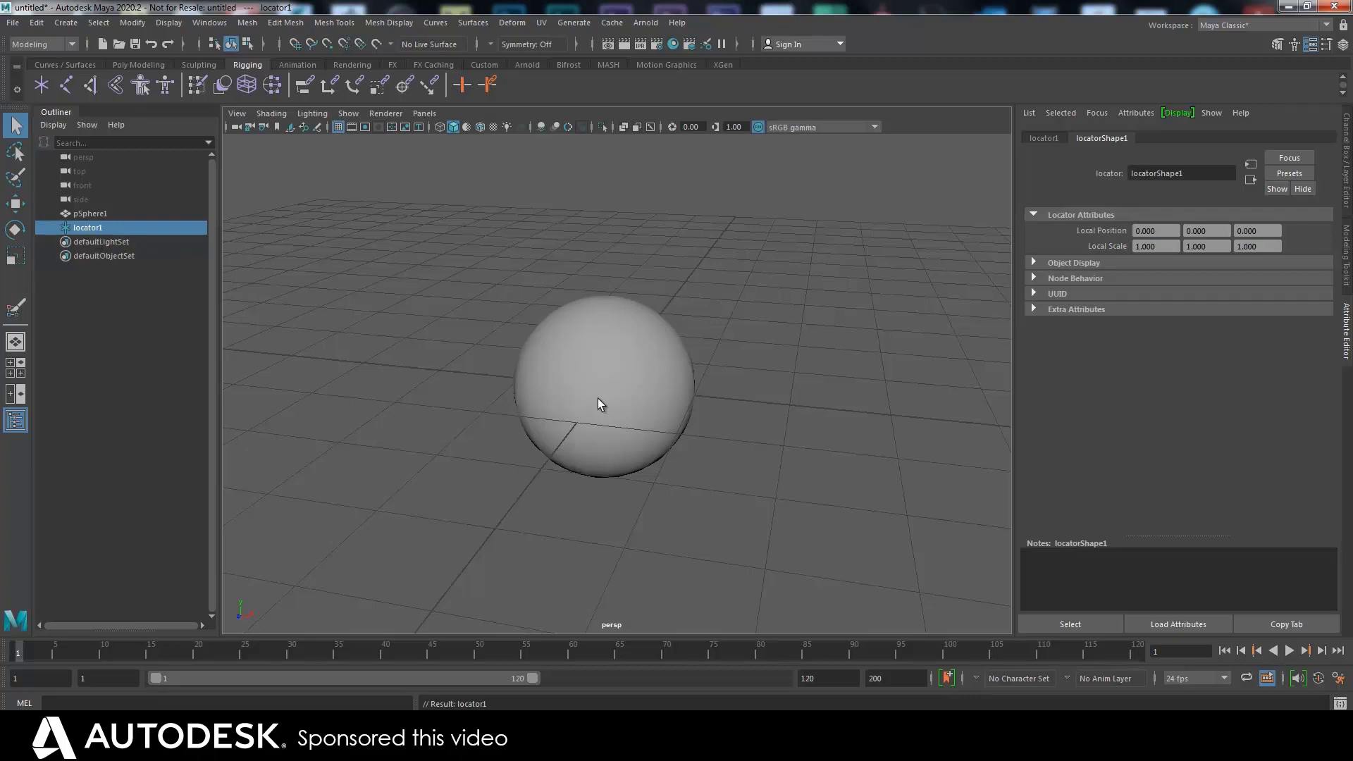
key(w)
drag(640, 392, 701, 384)
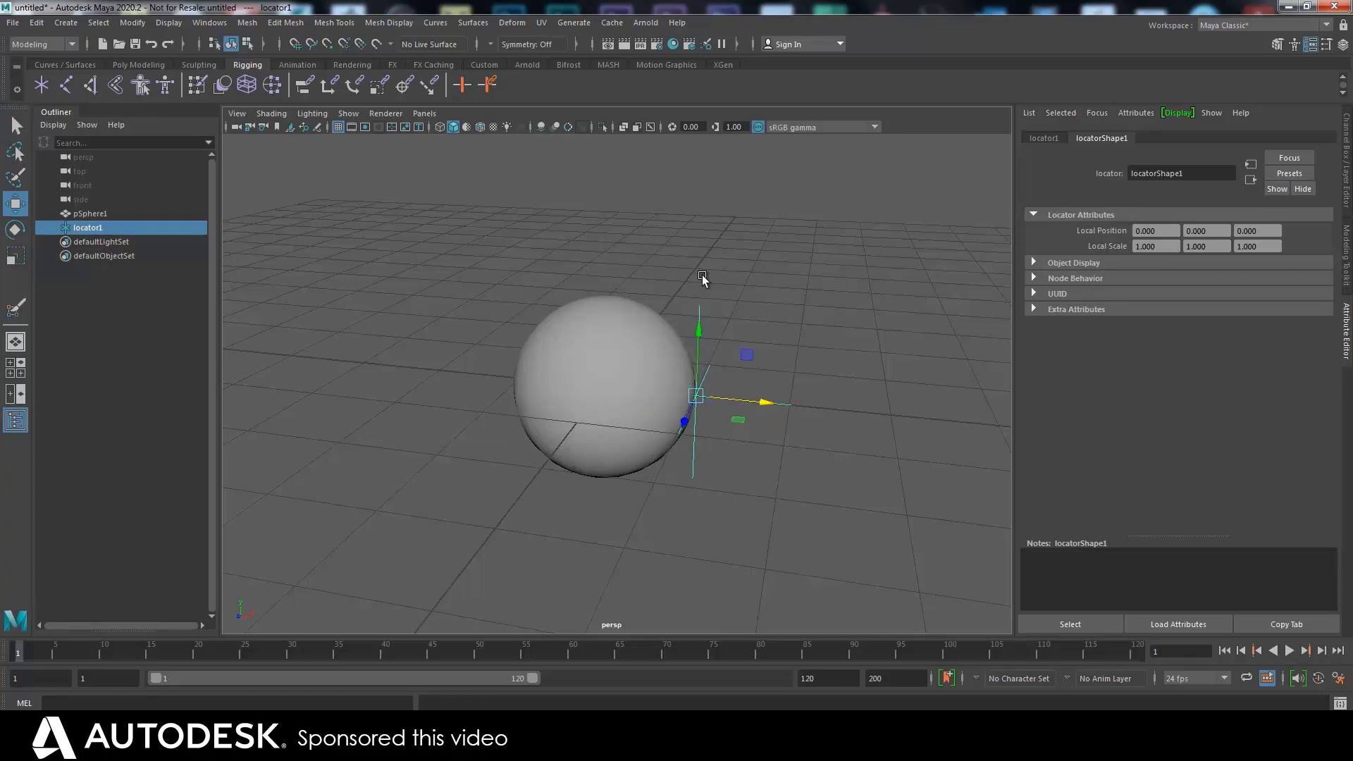
Select the sphere and create a new Bifrost graph that takes it as input in the Bifrost Graph Editor.
click(86, 214)
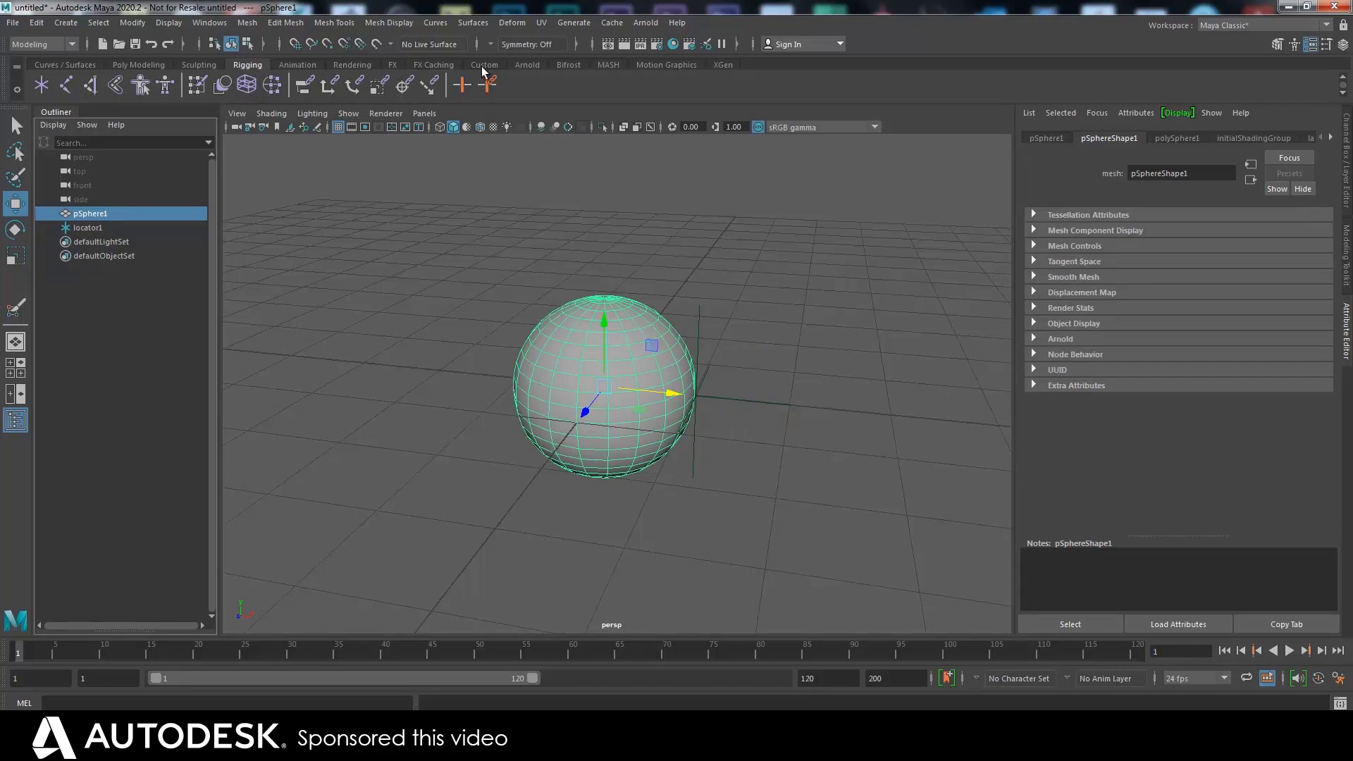
click(570, 65)
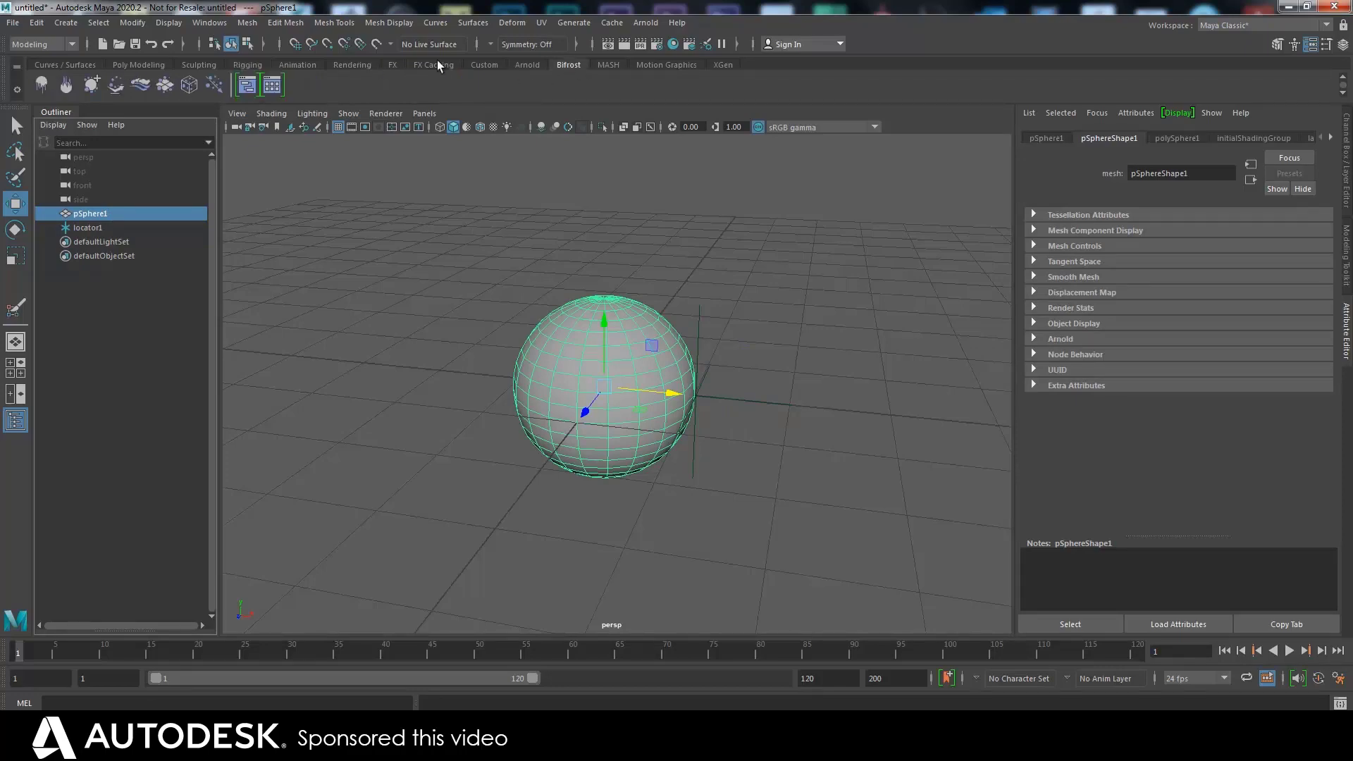
click(246, 86)
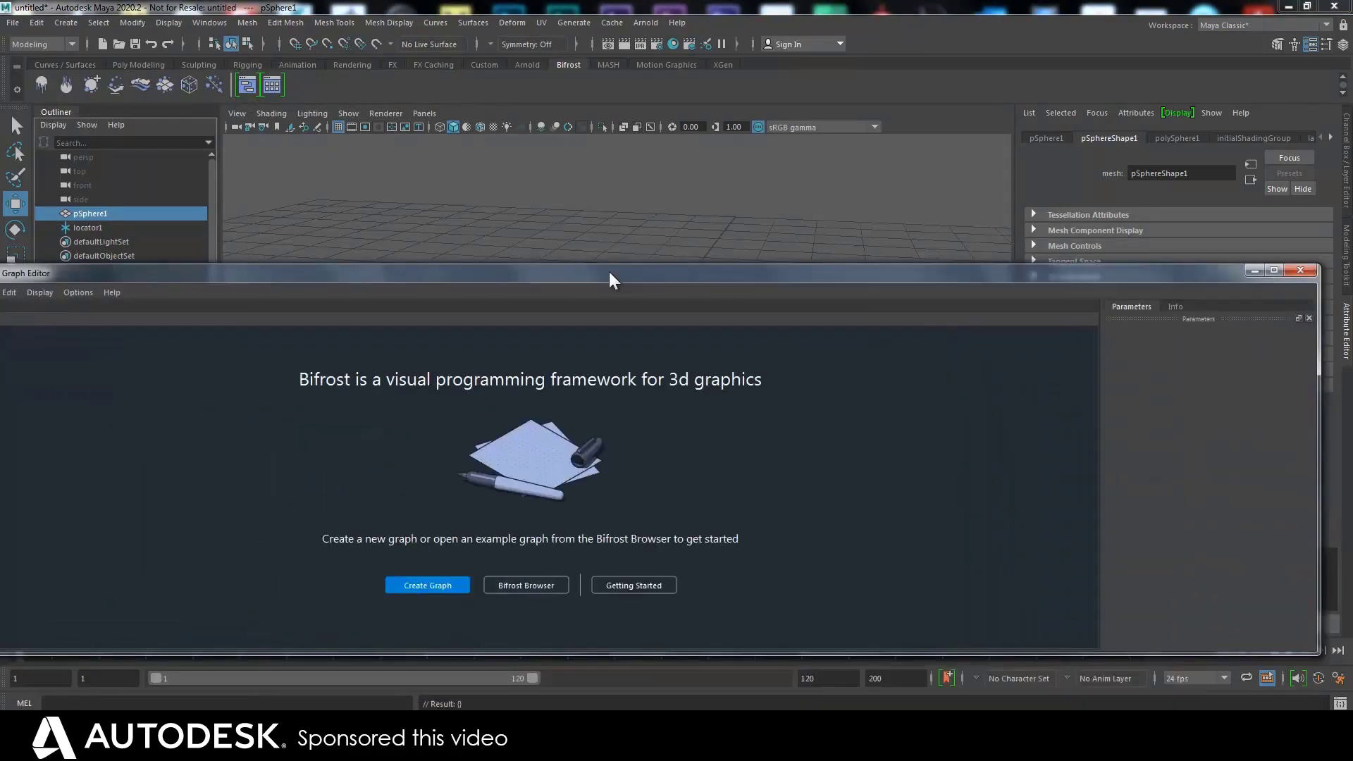
click(447, 582)
drag(529, 272, 492, 547)
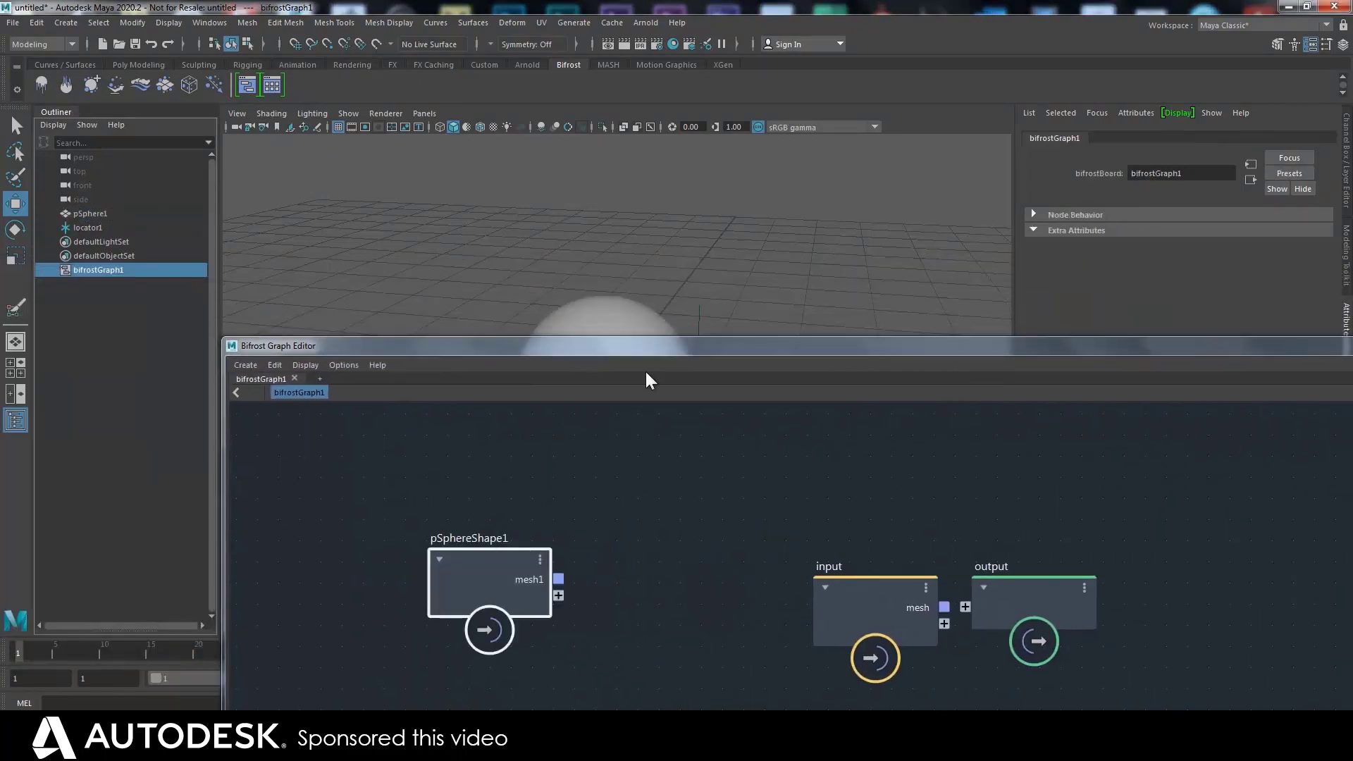
Delete the unused input node from the Bifrost graph.
mouse_move(70, 228)
mouse_down()
mouse_move(469, 458)
mouse_move(478, 427)
mouse_move(74, 236)
mouse_up()
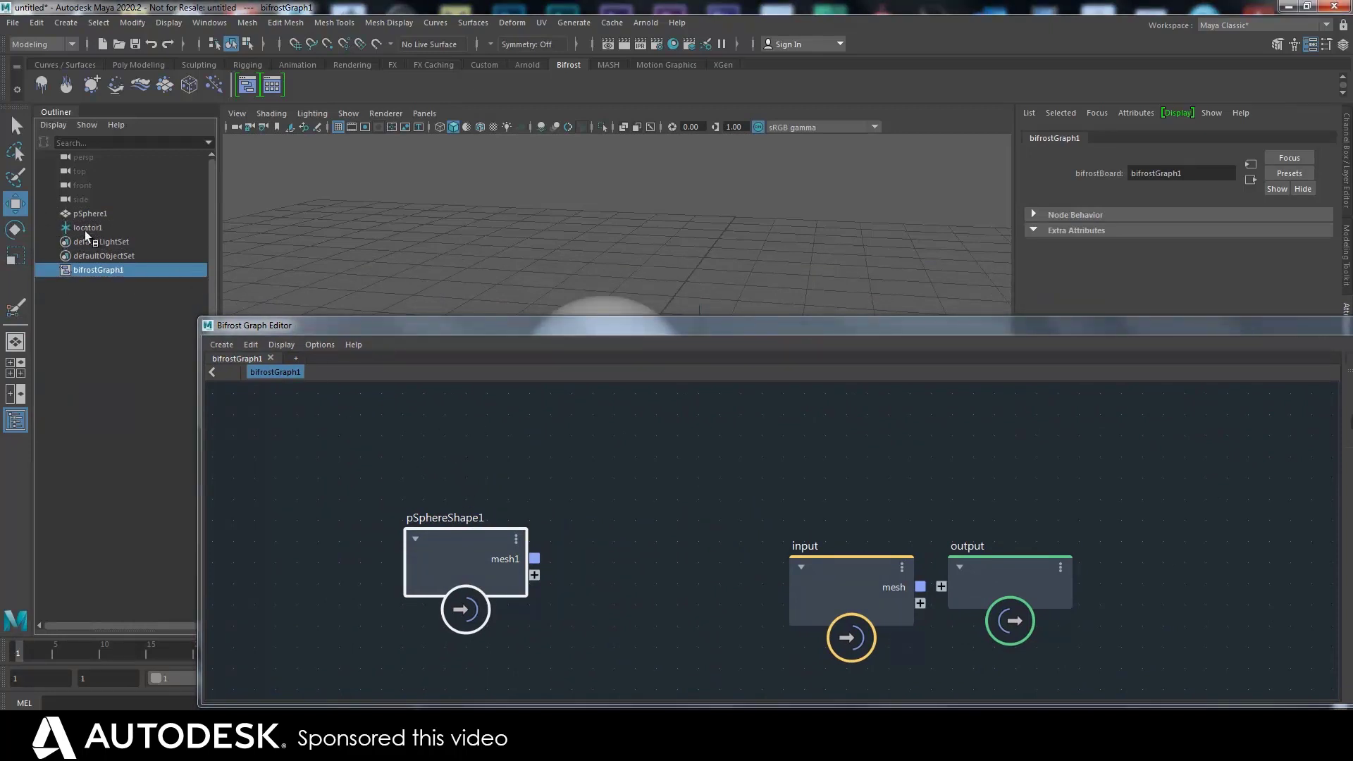
click(853, 574)
key(Delete)
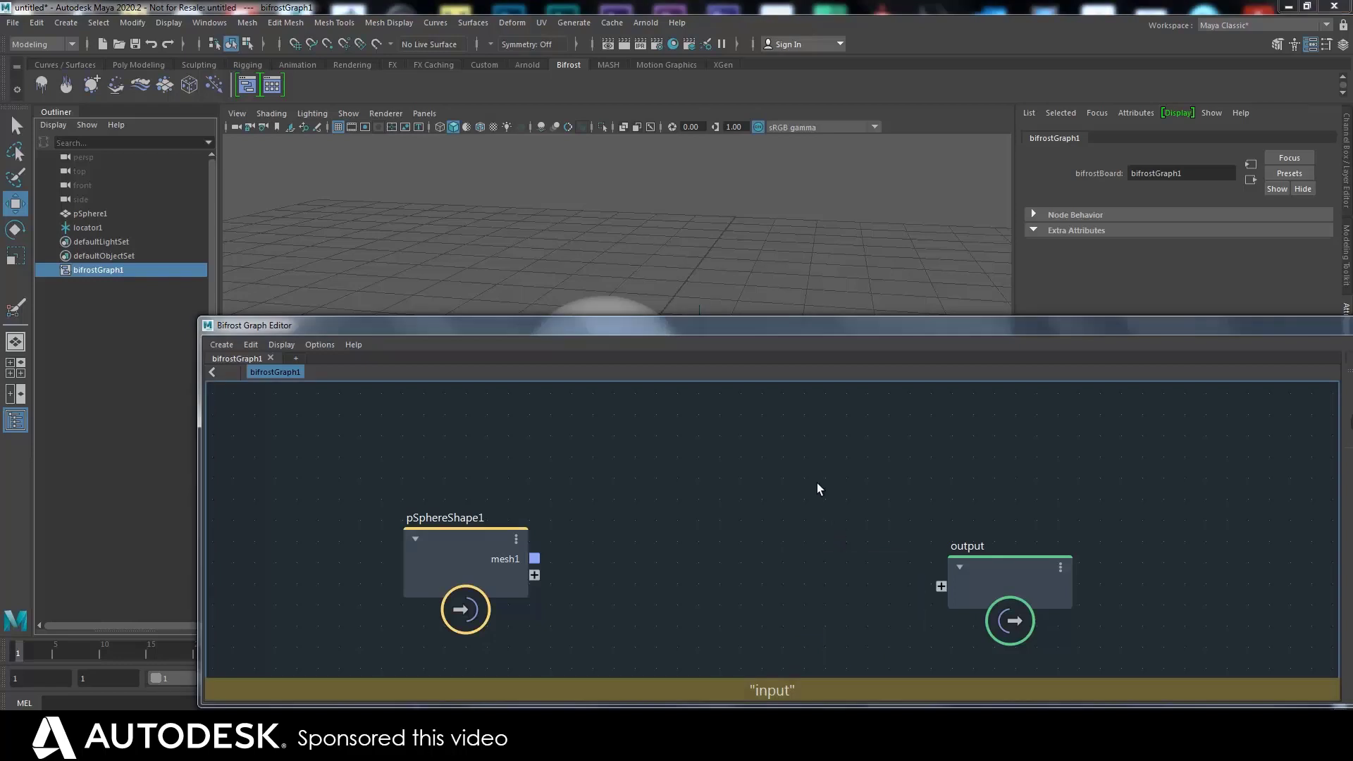
Select the locator in the viewport and bring the Bifrost Graph Editor back into full view.
drag(786, 337, 767, 521)
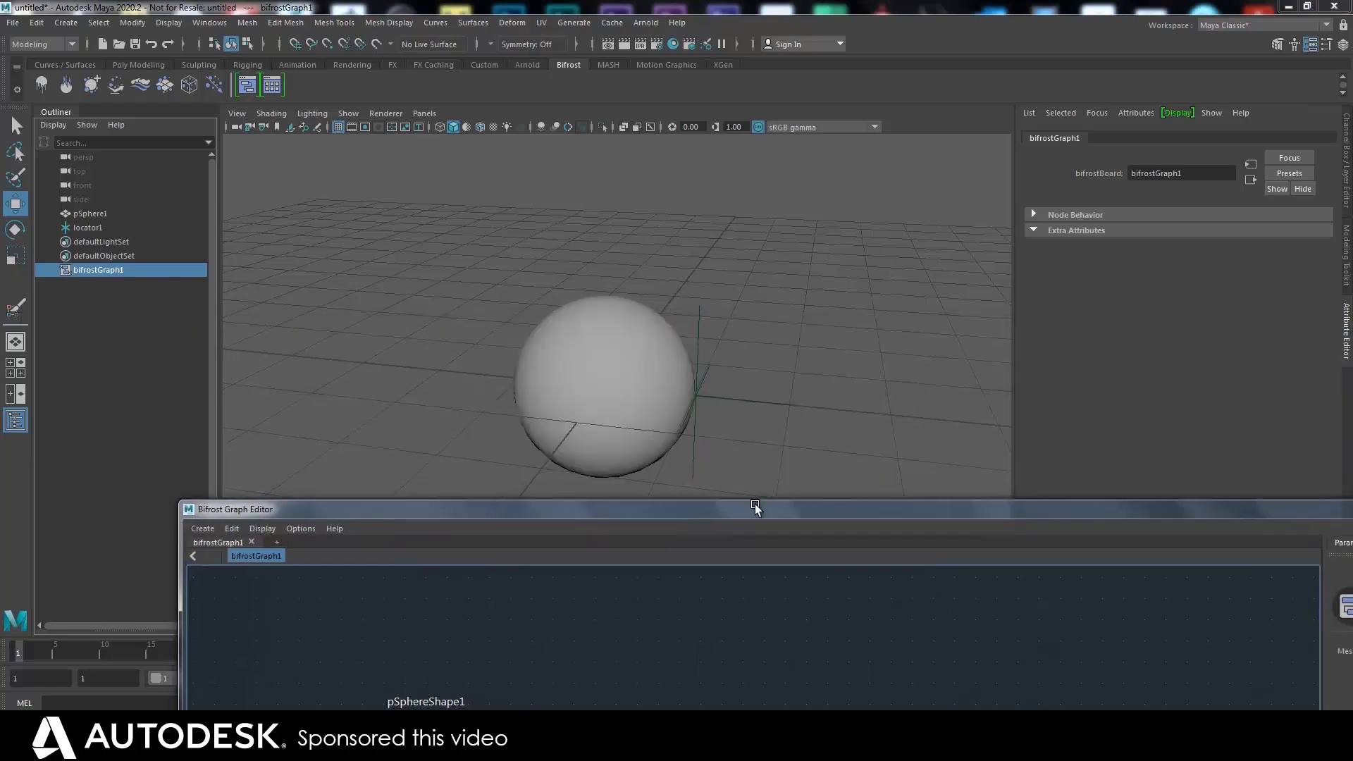
click(693, 316)
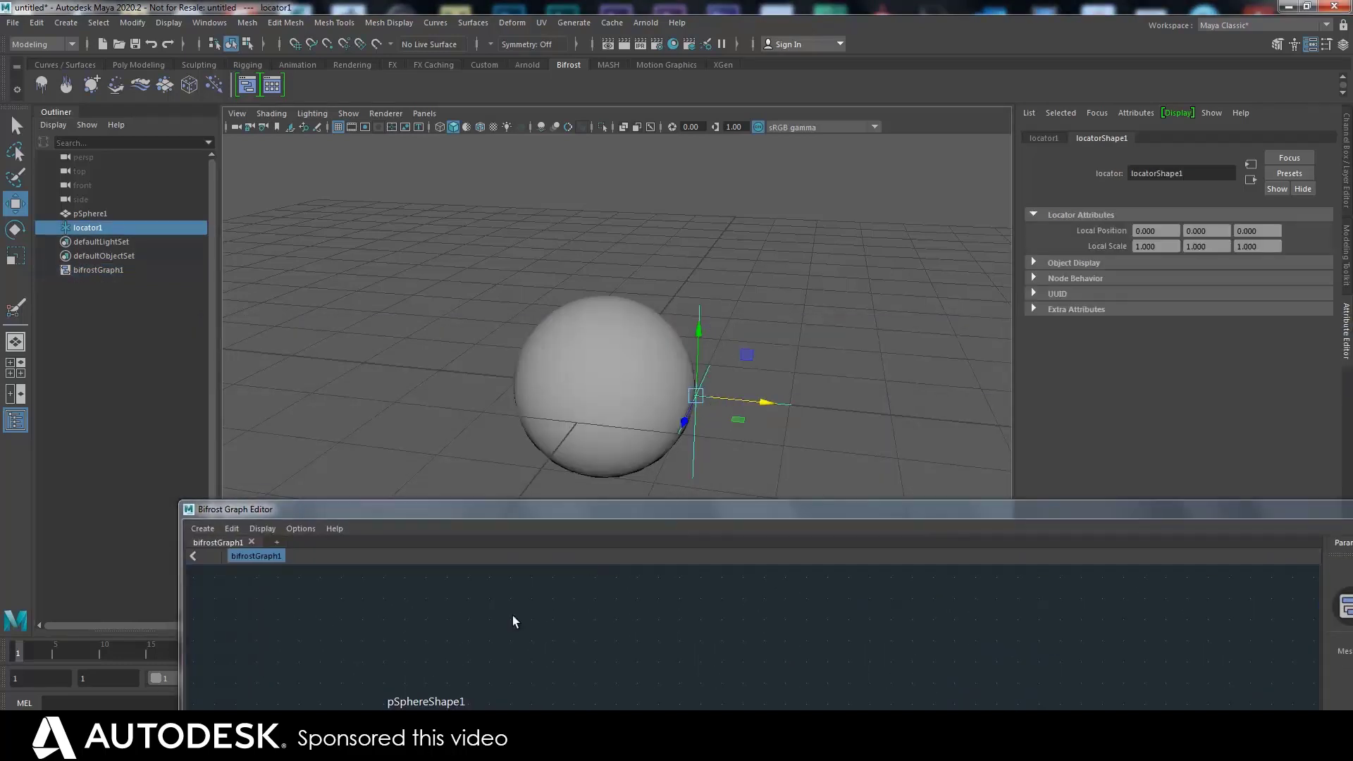
drag(514, 512, 500, 400)
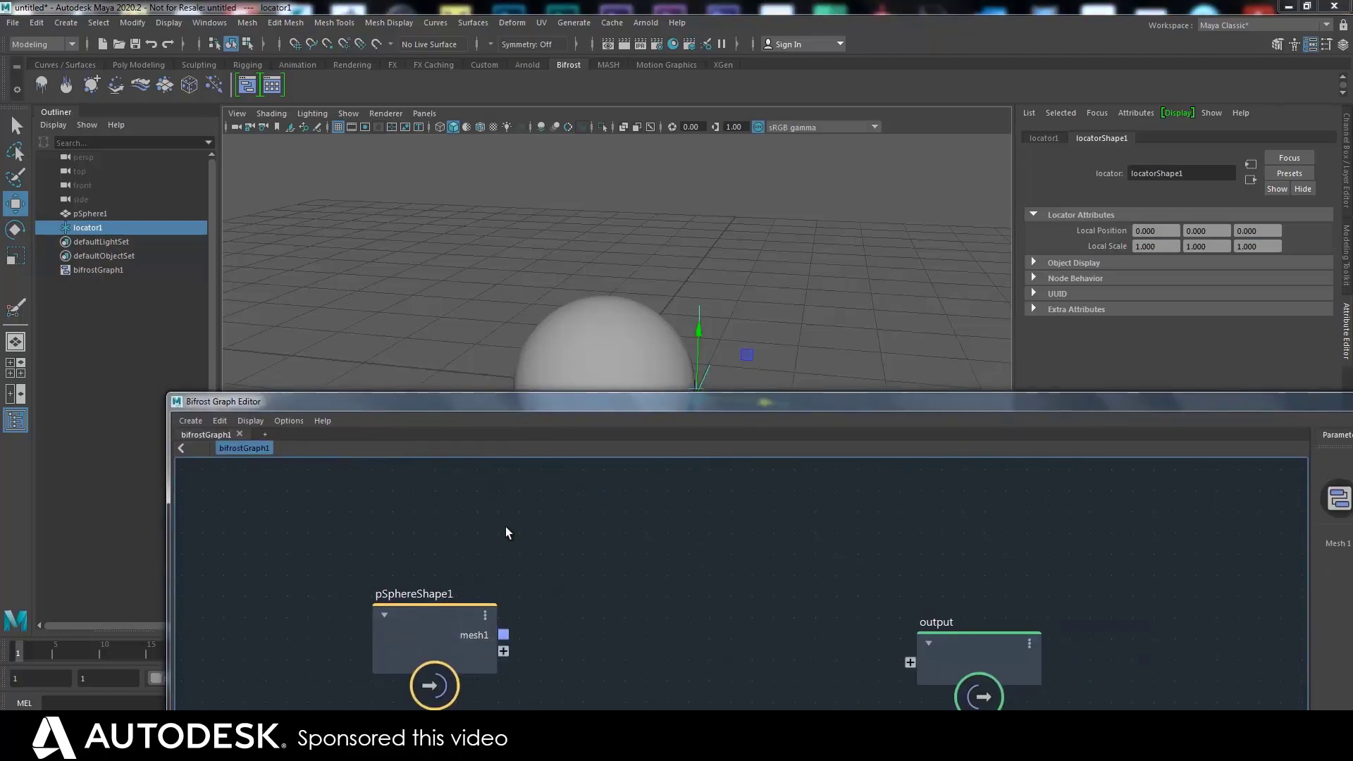
drag(615, 407, 620, 516)
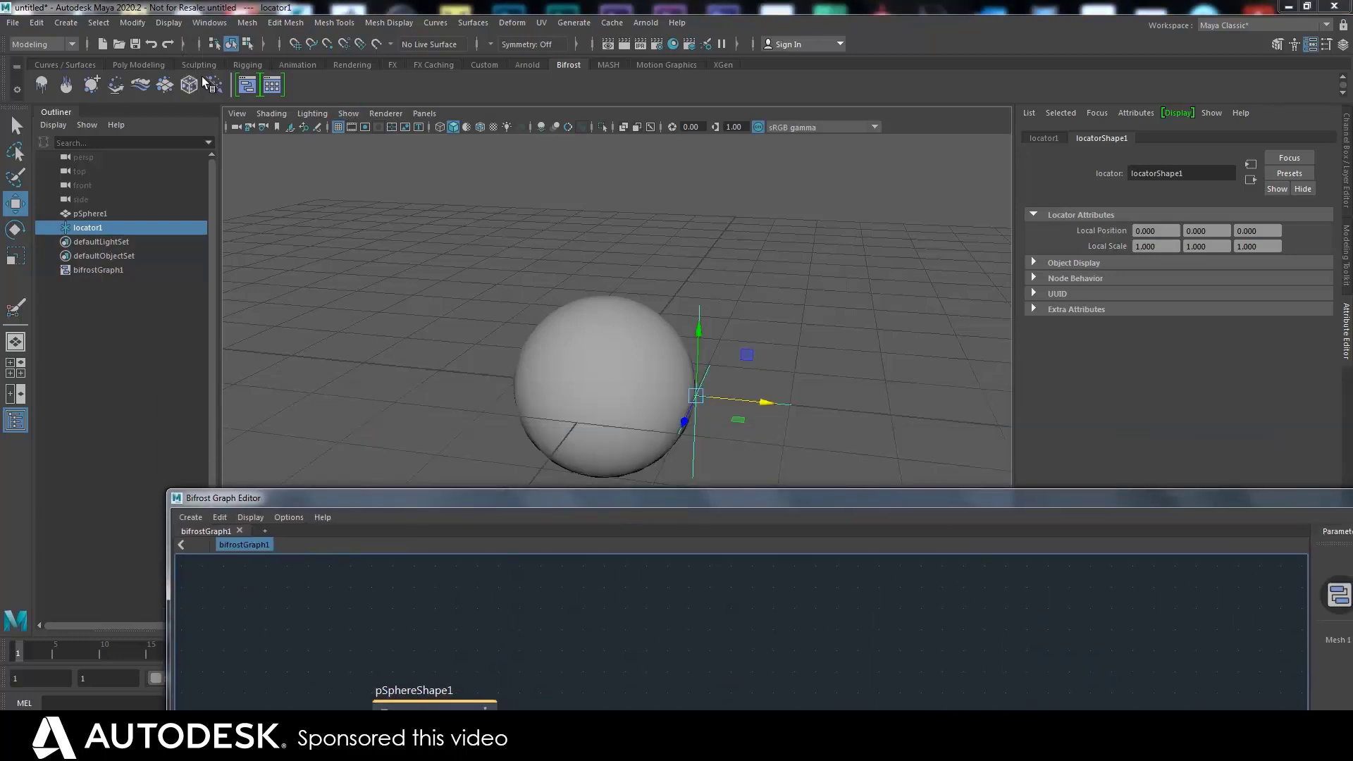
click(209, 22)
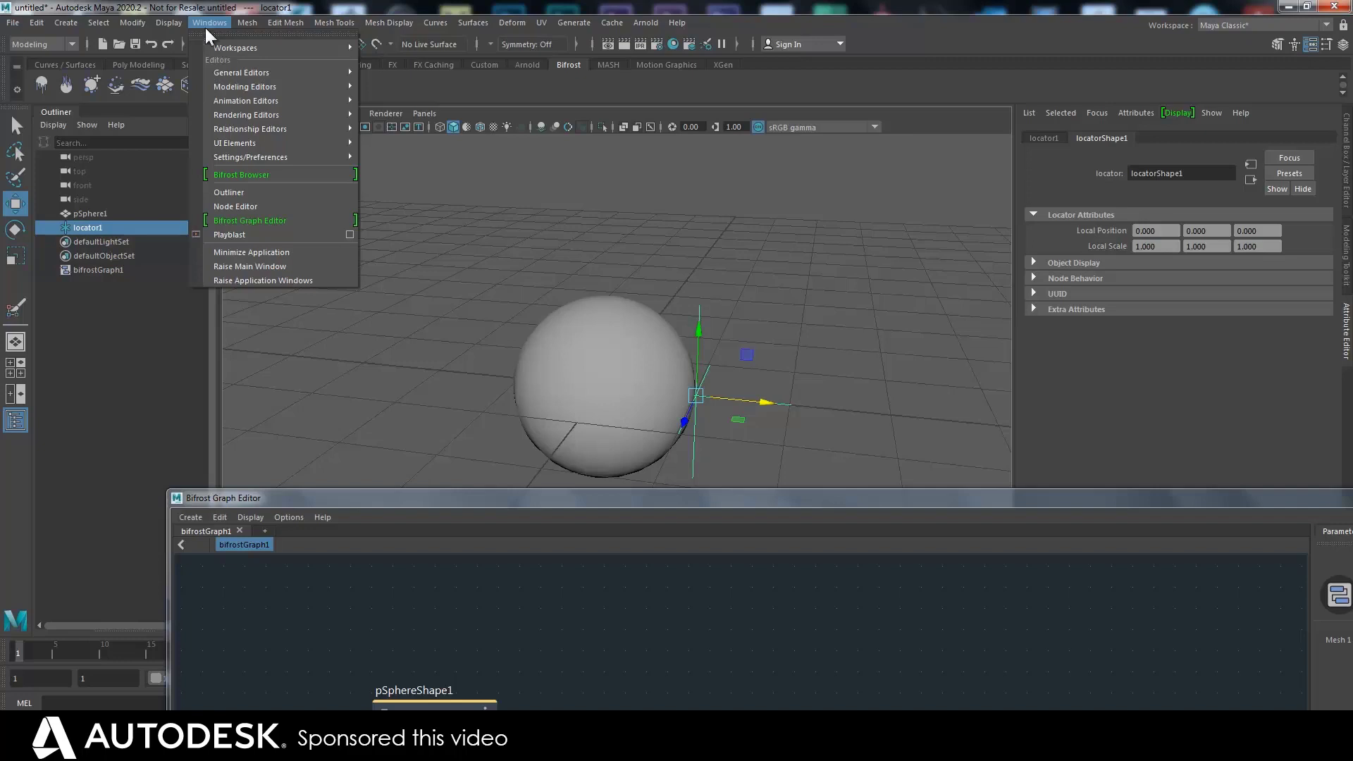
click(390, 497)
drag(414, 491, 437, 262)
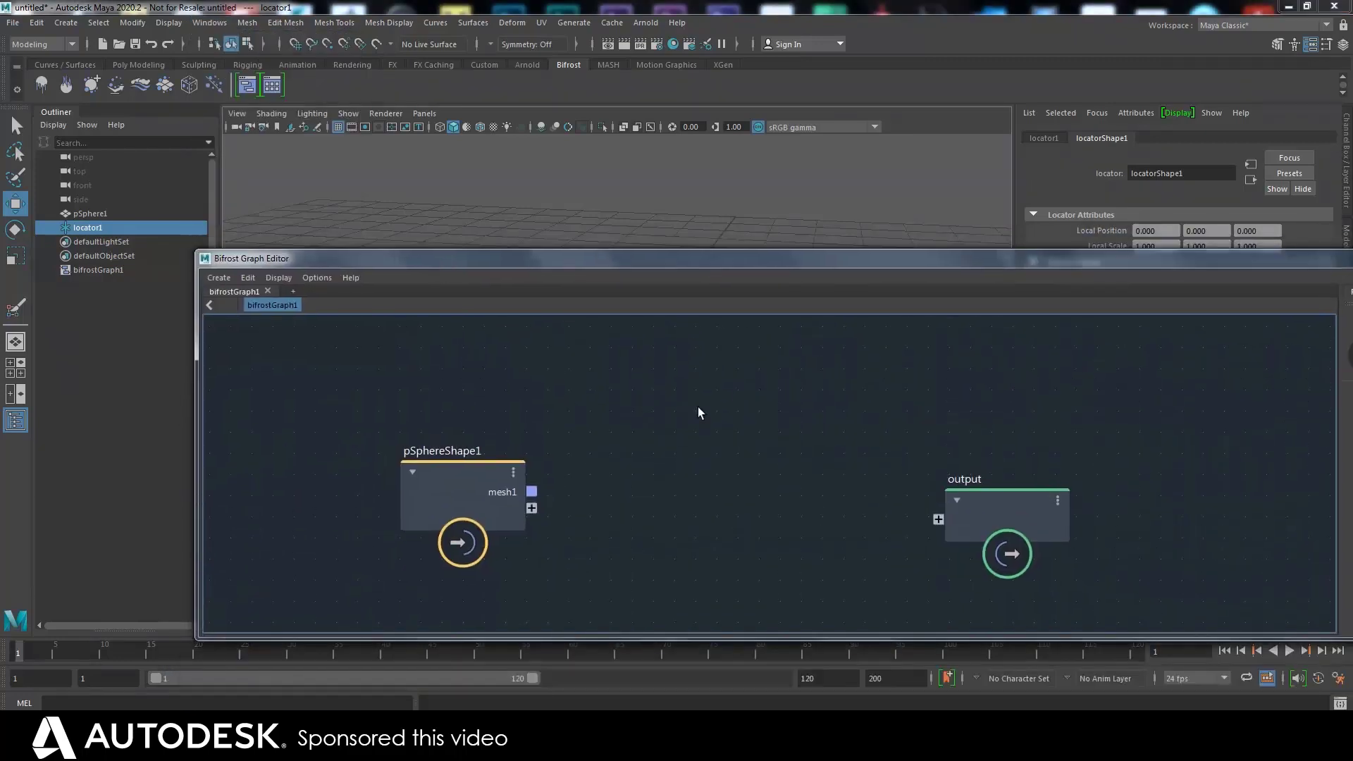
Move the output node closer to the pSphereShape1 node and wire a new port between the two.
drag(948, 502, 843, 455)
drag(532, 507, 849, 479)
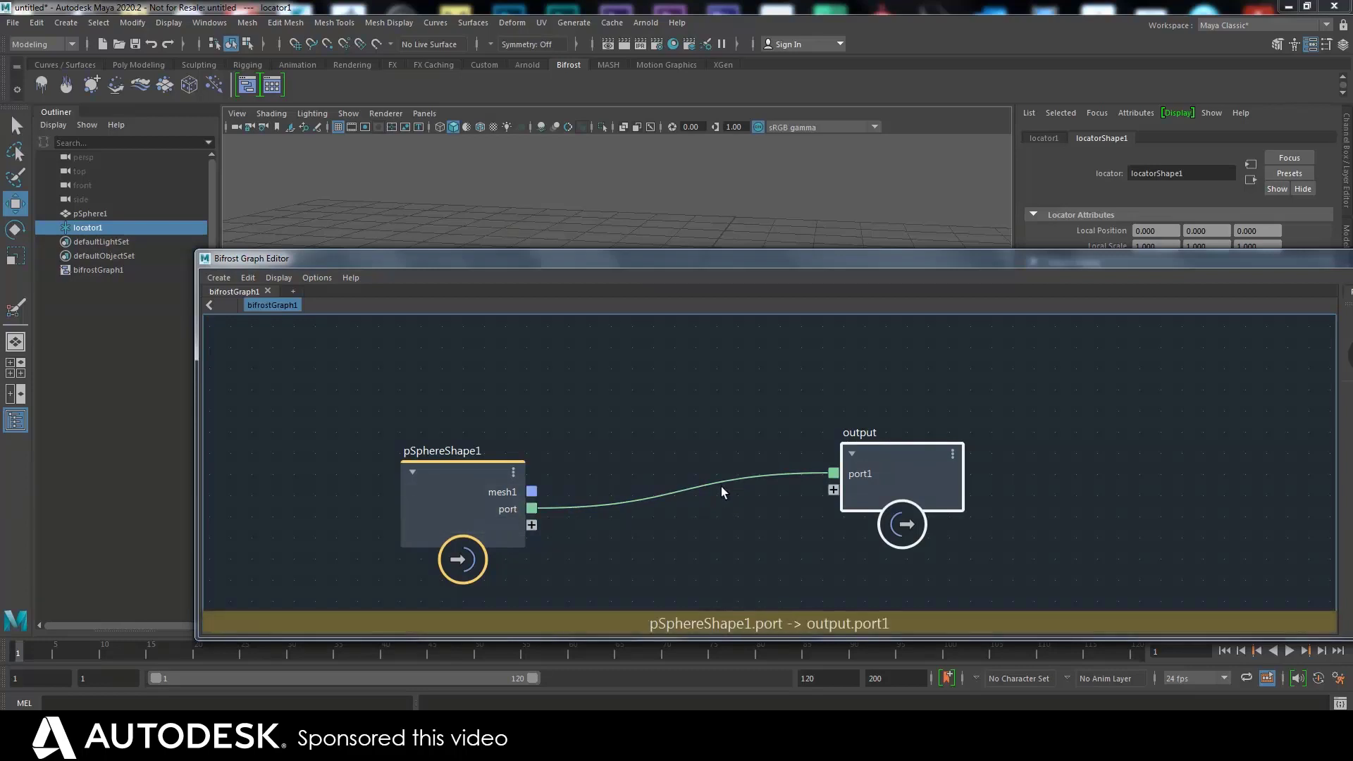
Rename the new port on the pSphereShape1 node to locatorinput and disconnect it from the output node.
right_click(509, 509)
click(539, 519)
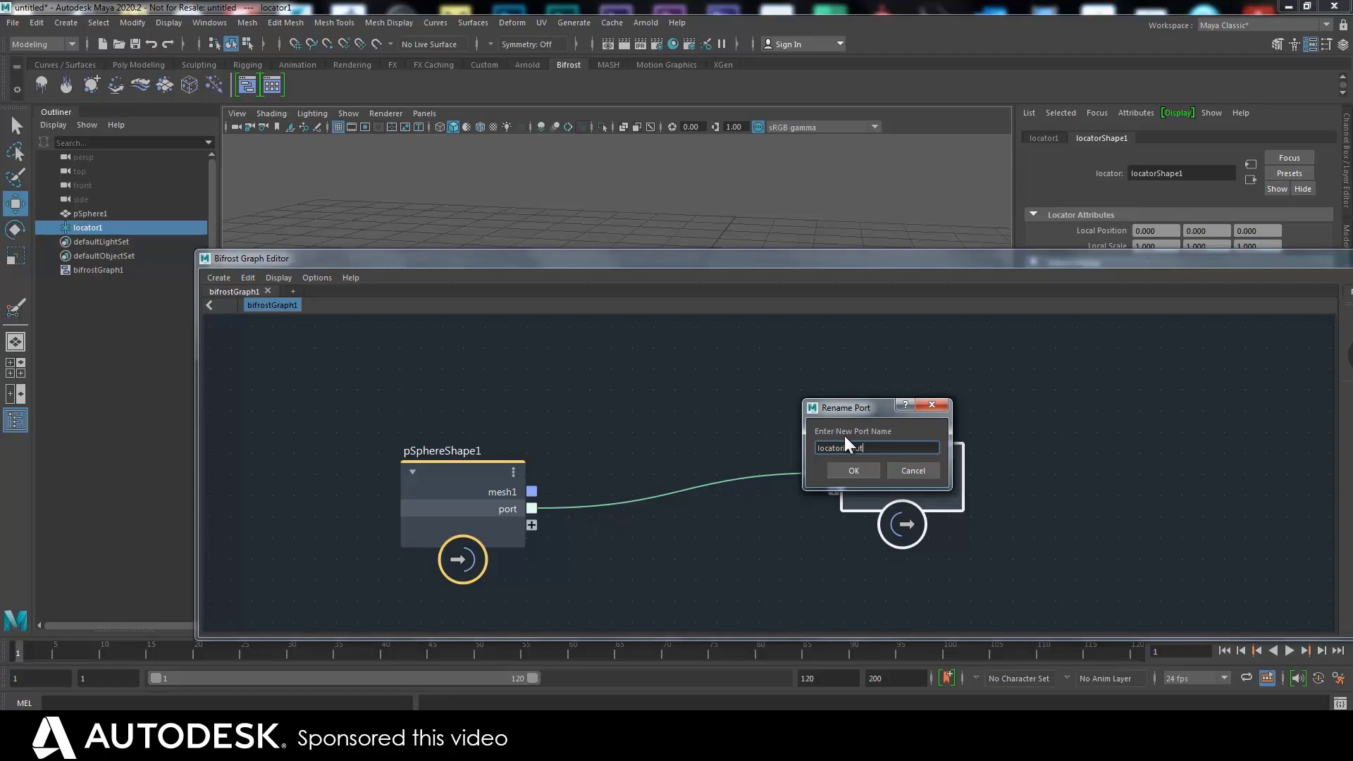
text(locatorinput)
key(Return)
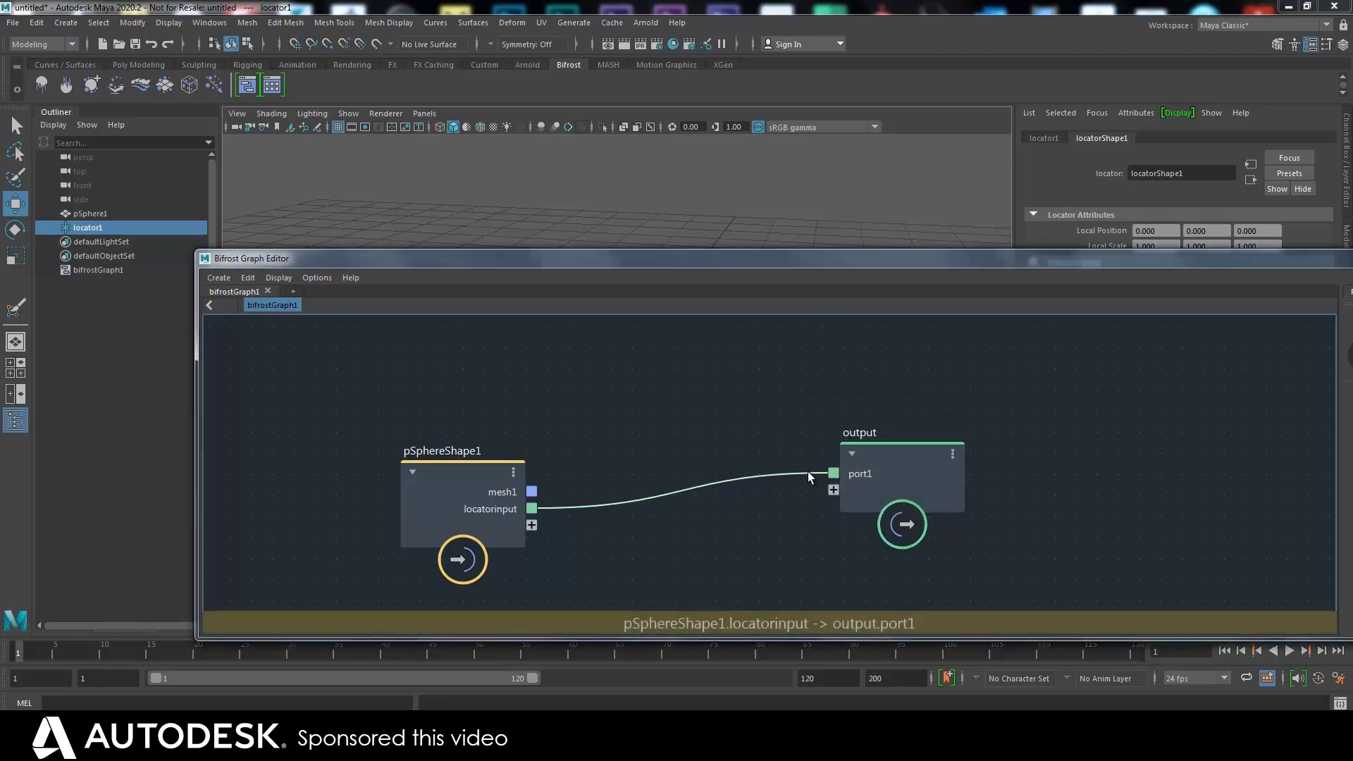
drag(807, 471, 830, 426)
drag(480, 498, 467, 501)
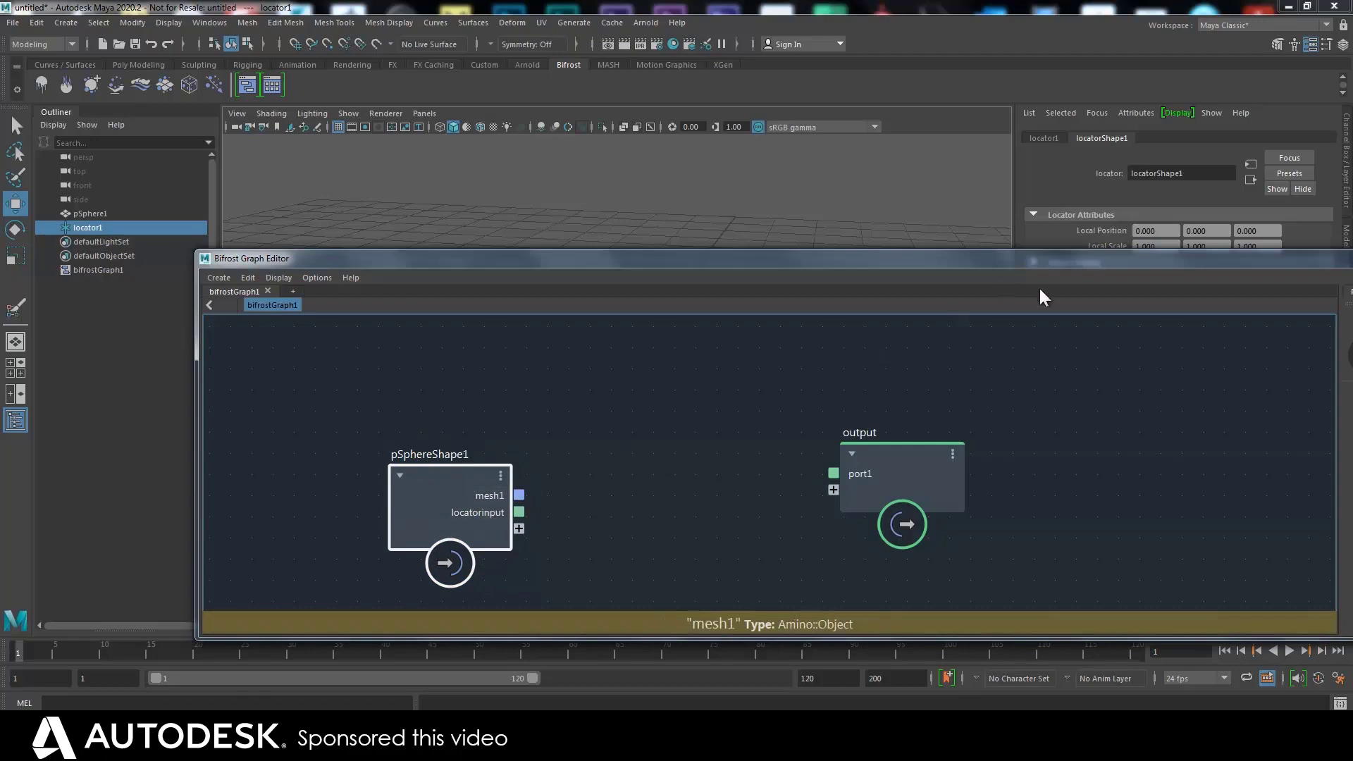
Open the Node Editor with the selected locator's nodes, placing its window above the Bifrost Graph Editor.
drag(1115, 265, 1035, 515)
click(211, 23)
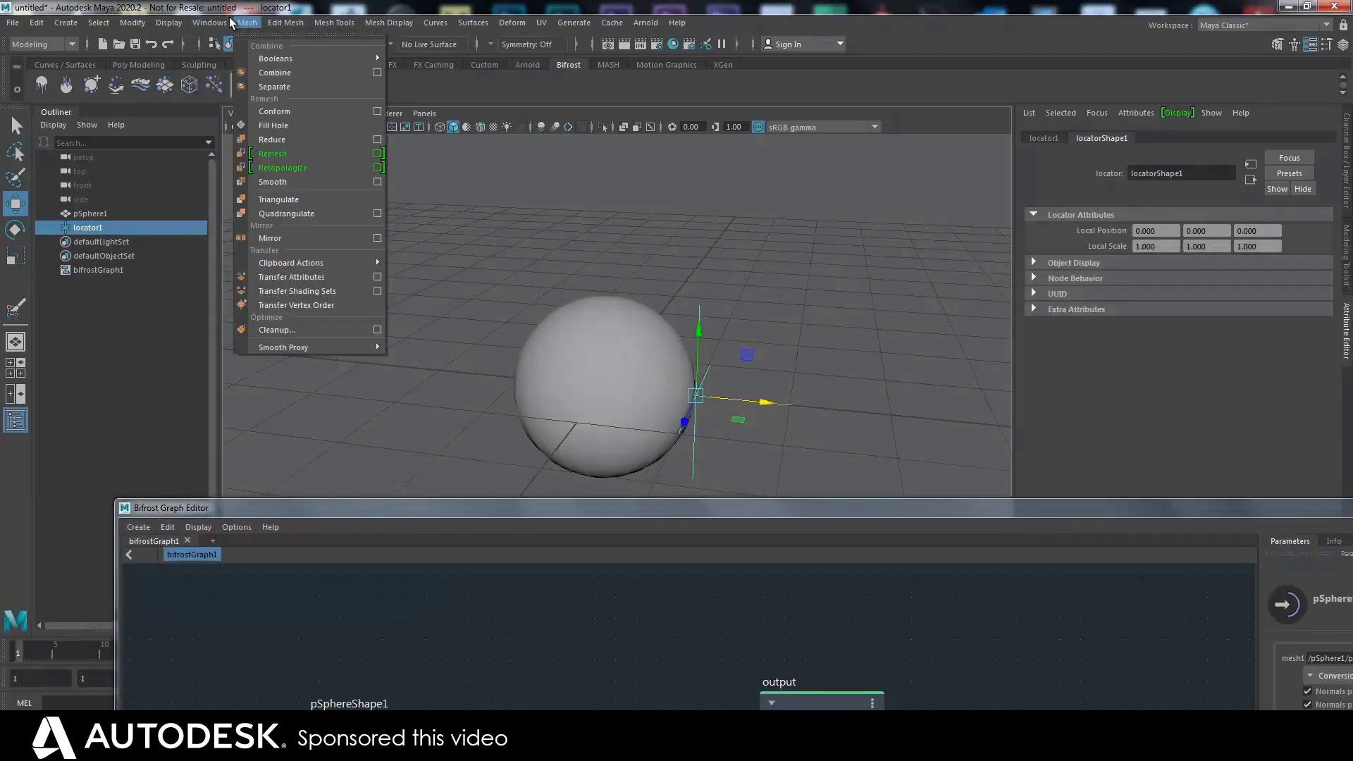
click(236, 207)
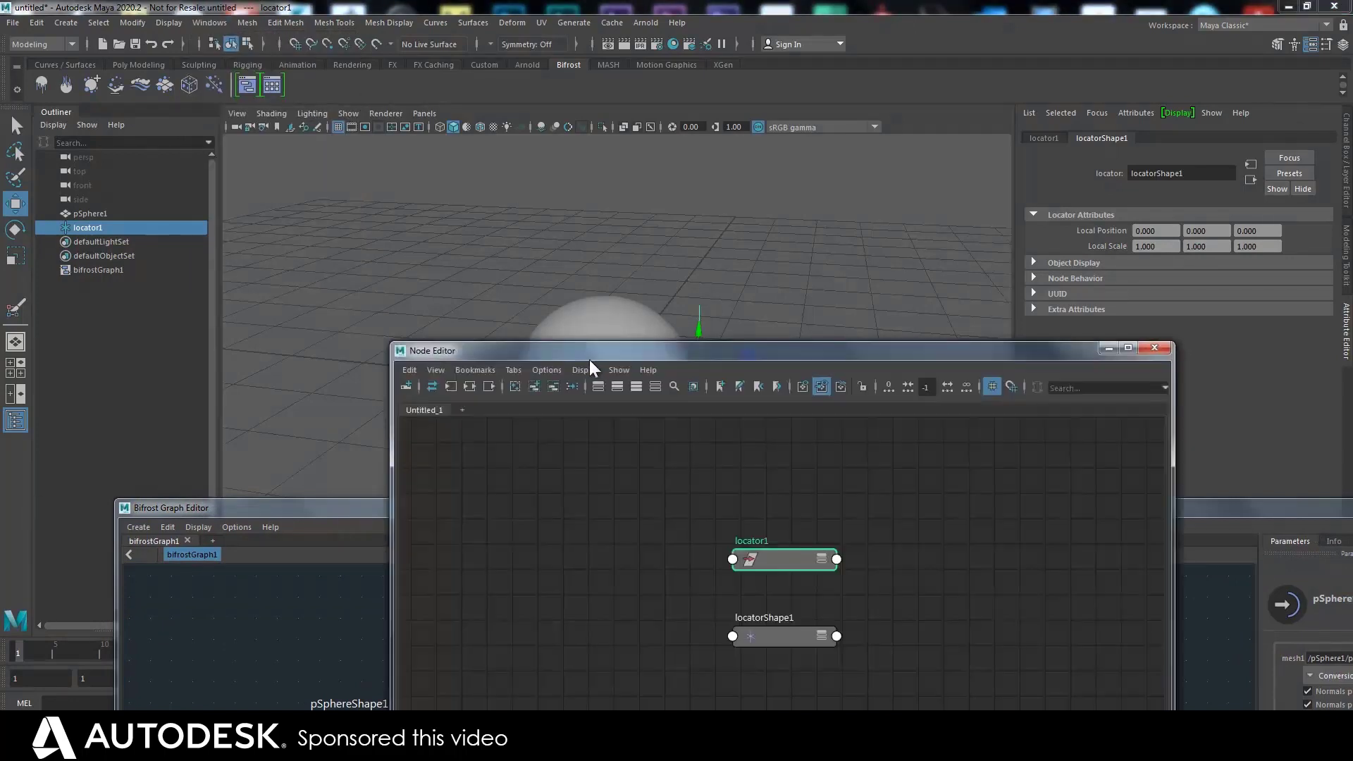
drag(591, 352, 526, 155)
Add bifrostGraph1 to the Node Editor beside the locator nodes and expand its ports.
middle_drag(98, 270, 590, 357)
drag(589, 354, 943, 324)
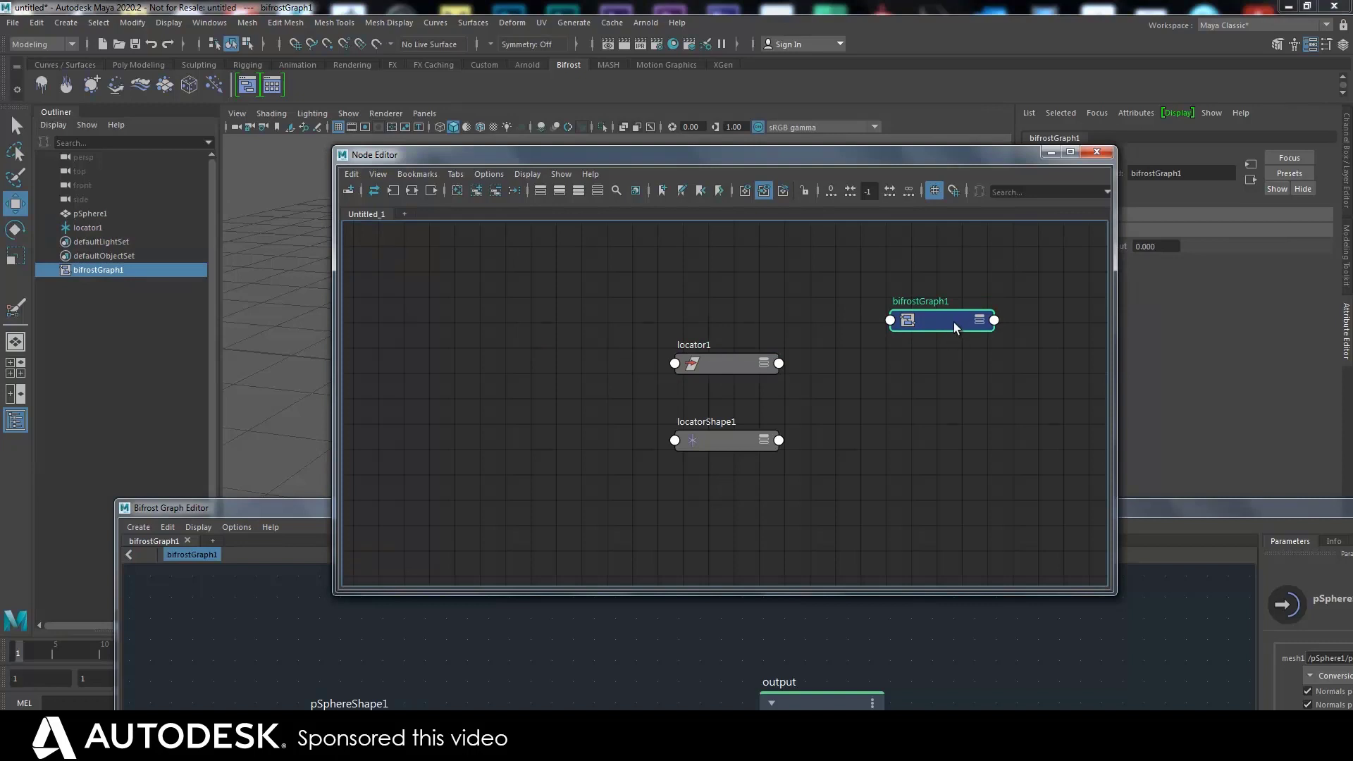
click(979, 321)
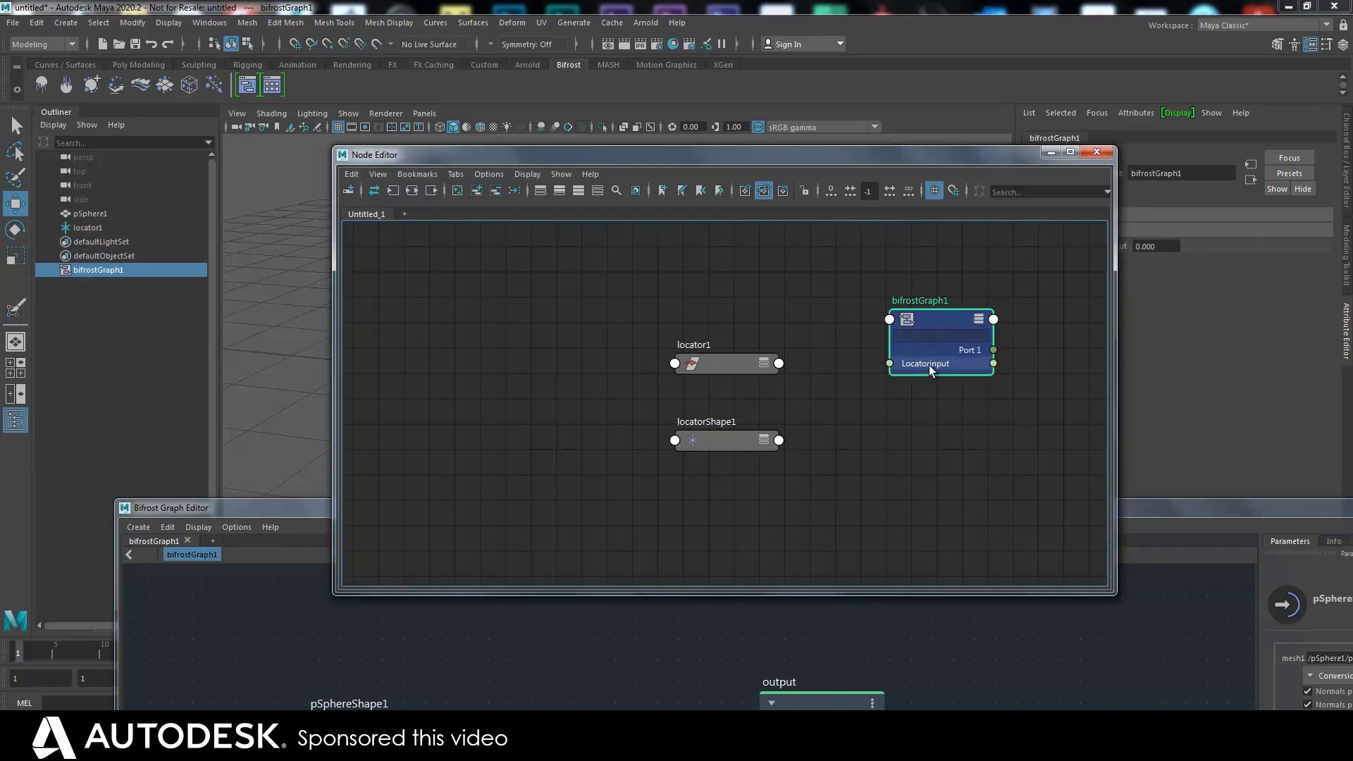
Spread the locator1 and locatorShape1 nodes apart from bifrostGraph1 and expand locator1 to show its attributes.
drag(716, 368, 643, 324)
drag(711, 440, 594, 427)
click(693, 319)
click(692, 320)
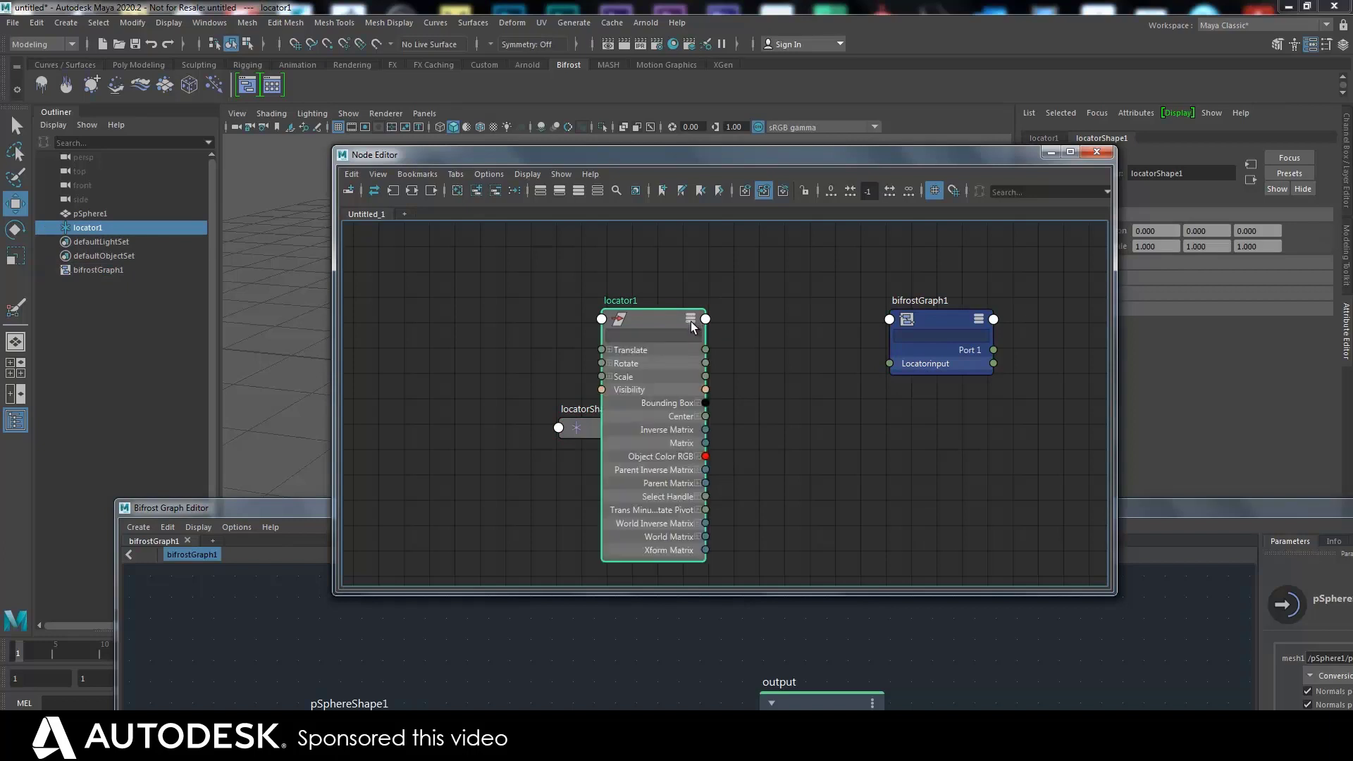
click(690, 322)
click(690, 321)
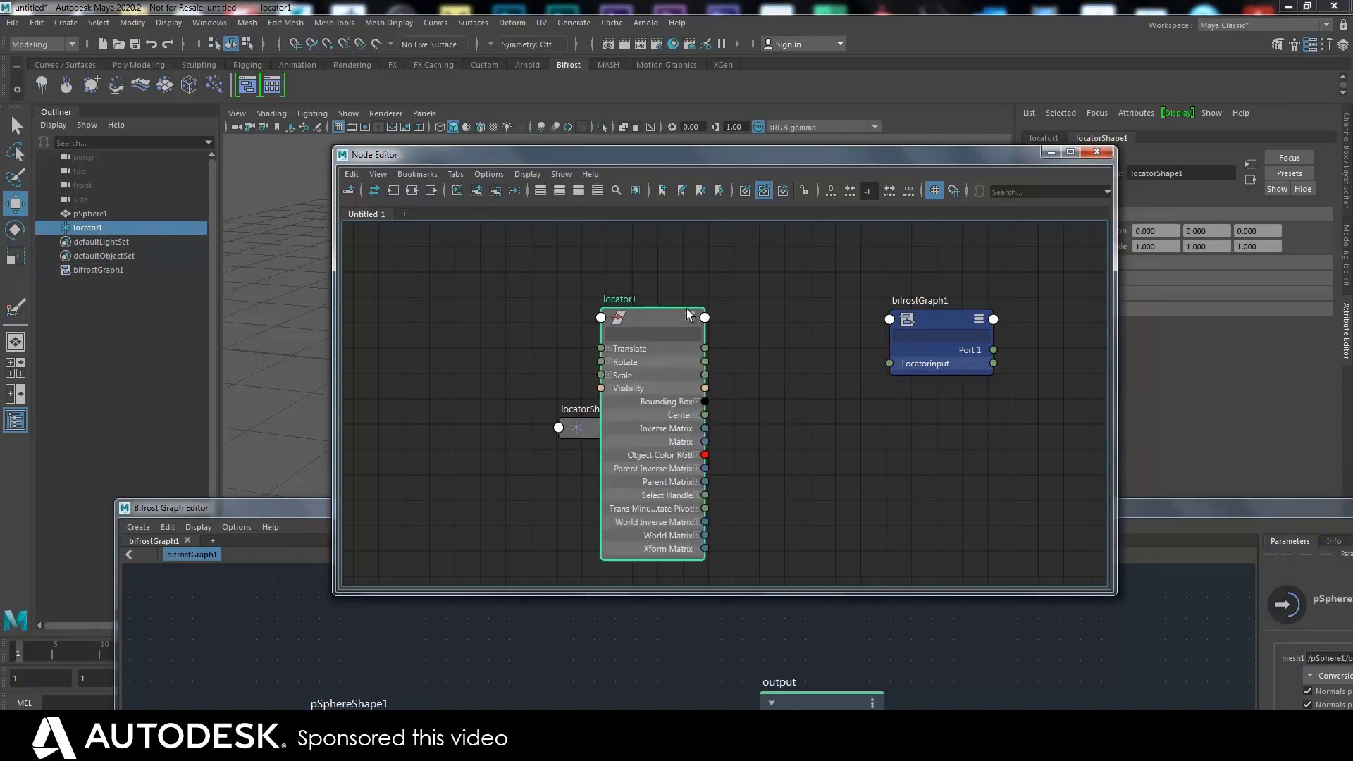
drag(661, 314, 539, 270)
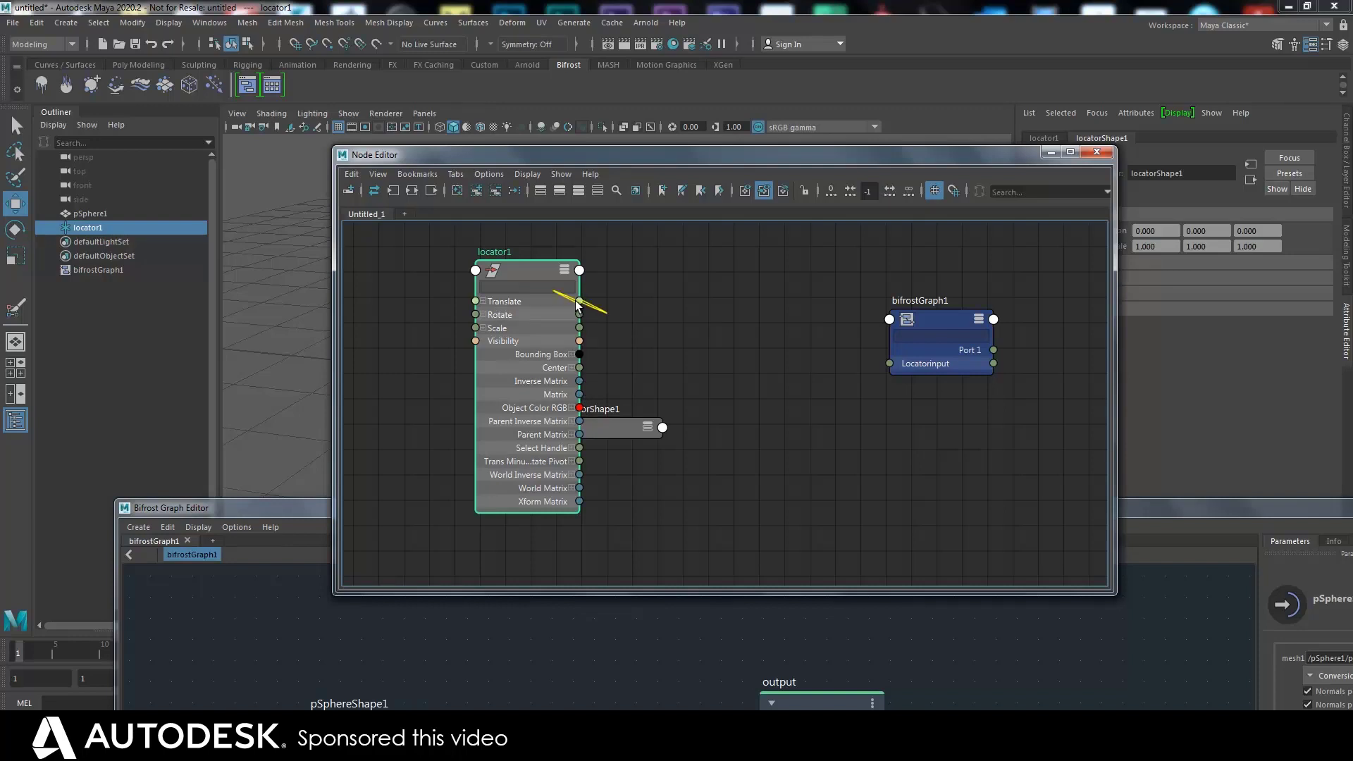
Try to connect the Translate output of locator1 to the Locatorinput port of bifrostGraph1.
mouse_move(577, 304)
mouse_down()
mouse_move(895, 362)
mouse_move(873, 298)
mouse_move(578, 304)
mouse_move(826, 339)
mouse_up()
drag(793, 157, 870, 105)
drag(659, 243, 911, 263)
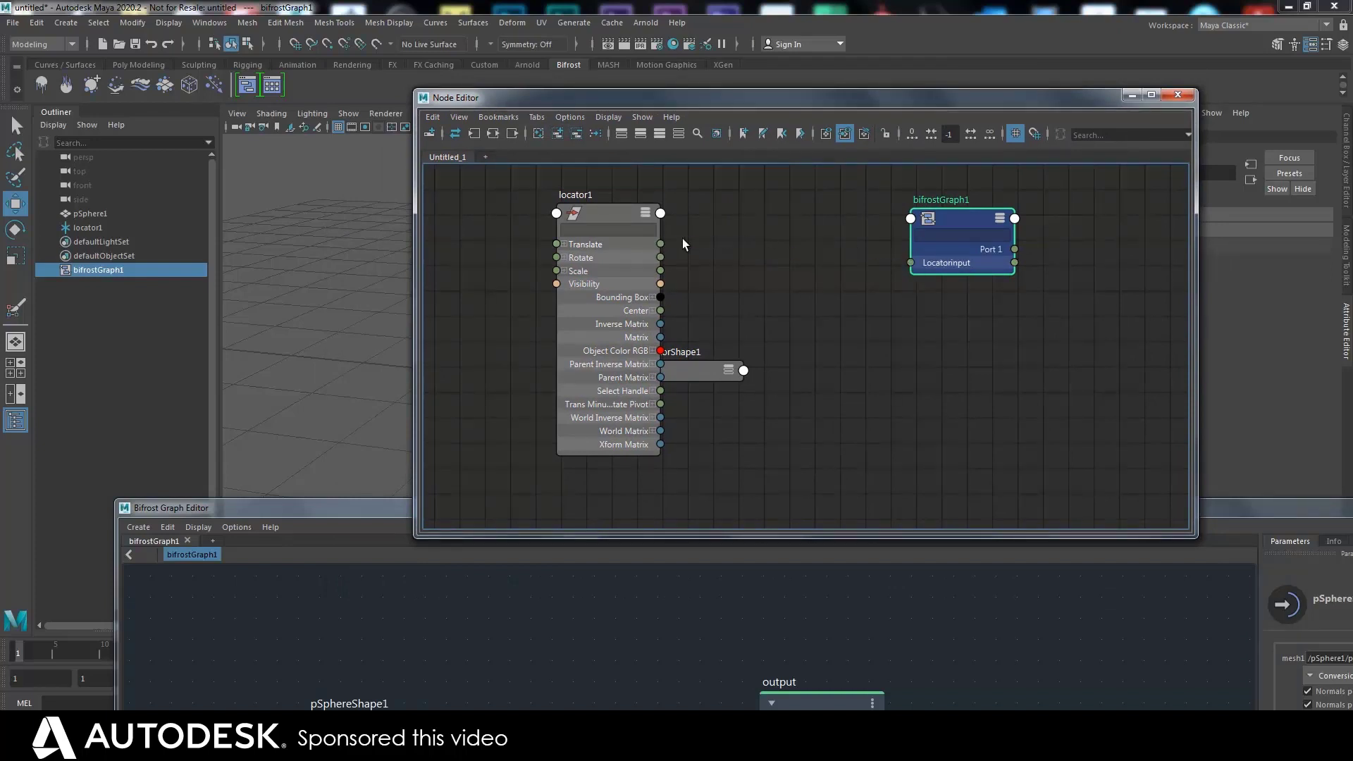
Add a value node to the Bifrost graph and connect the locatorinput port of pSphereShape1 to its value port.
click(396, 506)
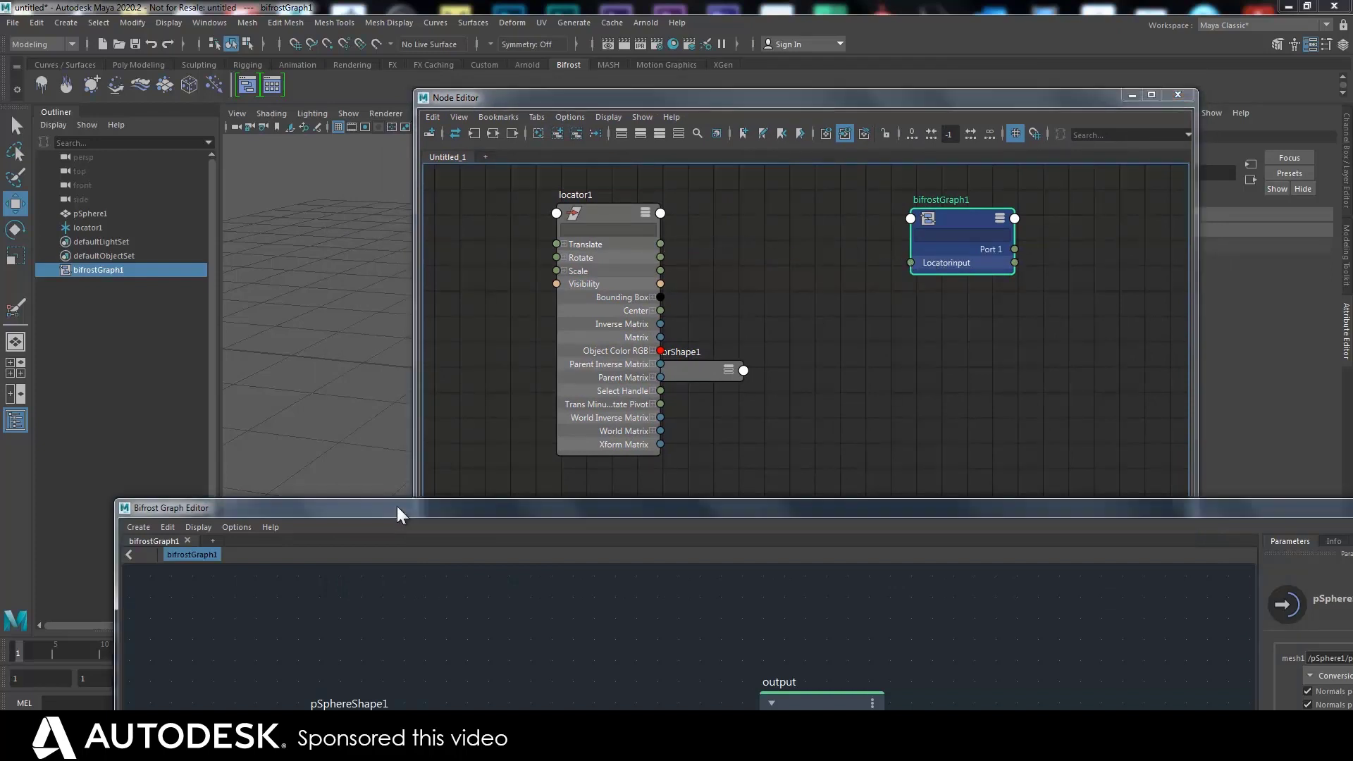
drag(396, 506, 429, 229)
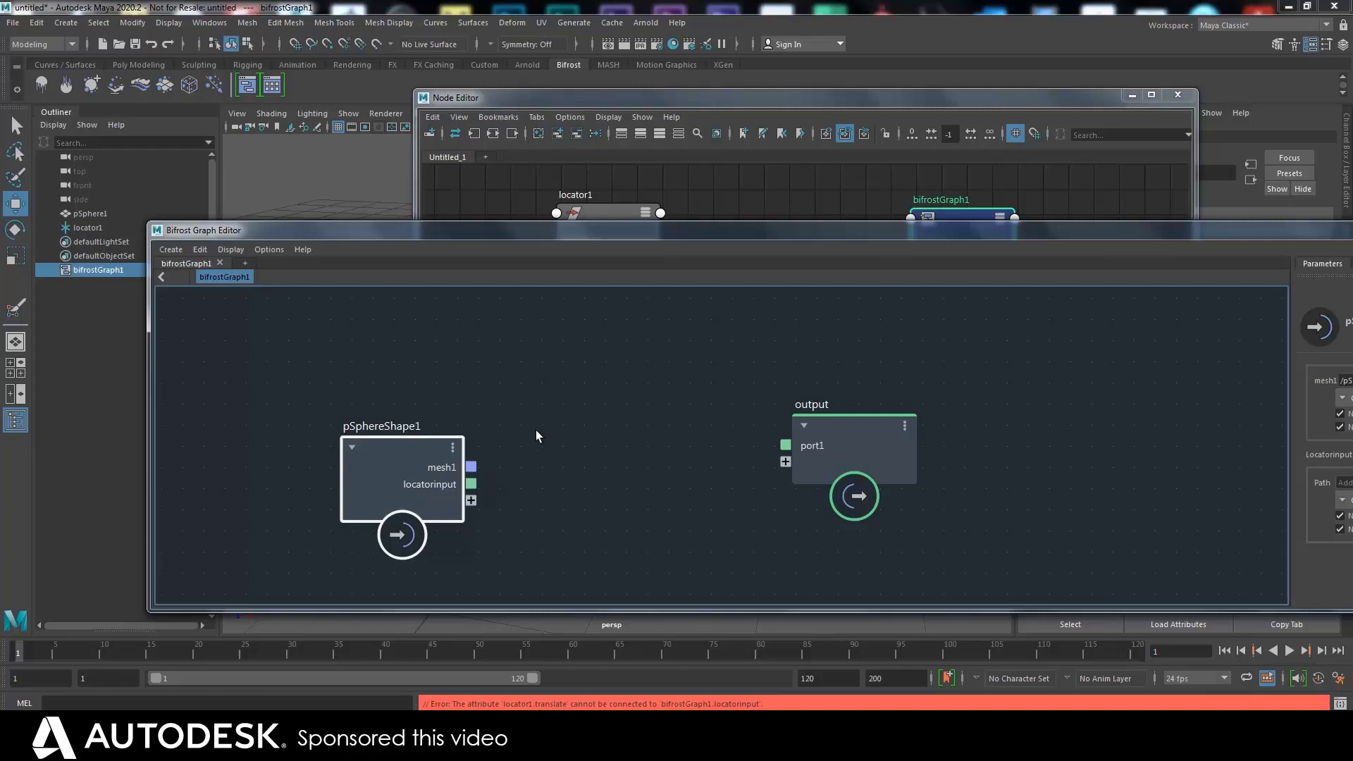
key(Tab)
text(valu)
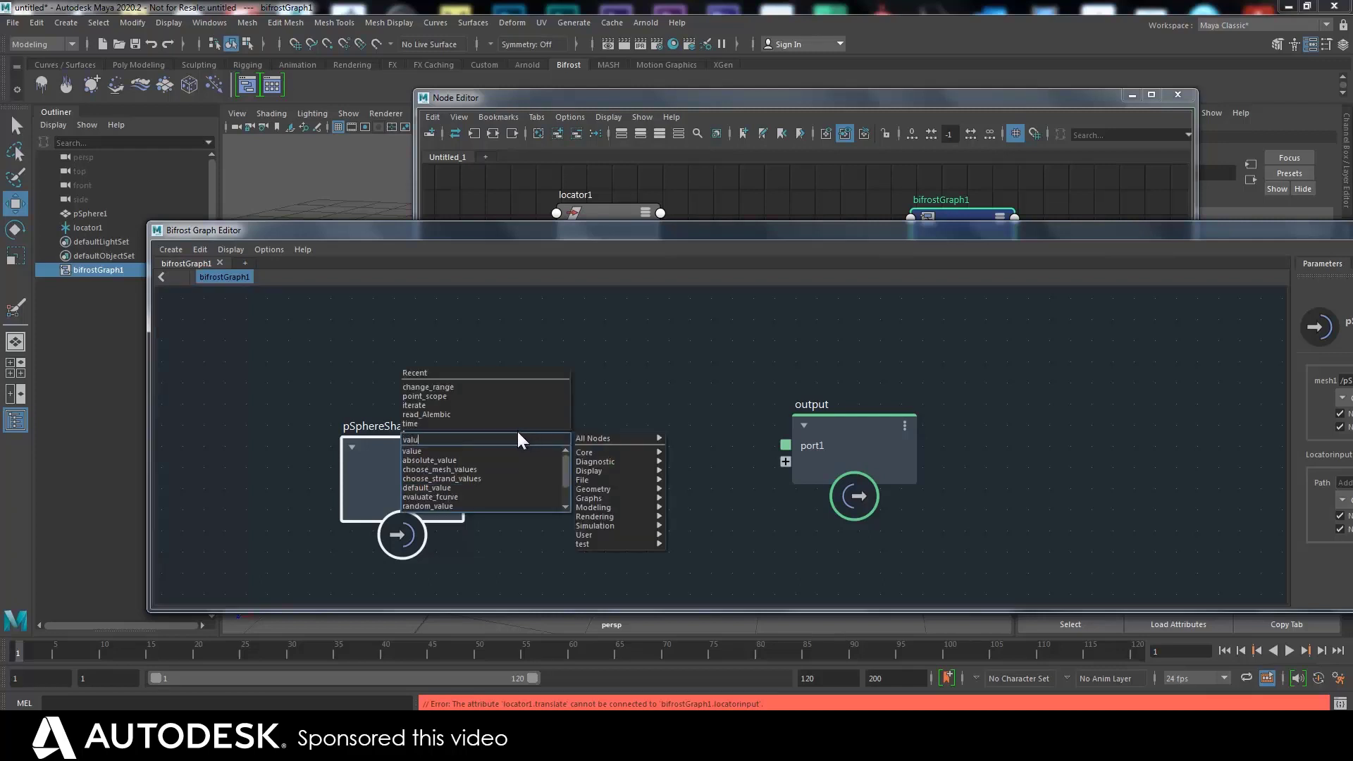
click(460, 450)
drag(479, 447, 586, 449)
drag(471, 485, 537, 478)
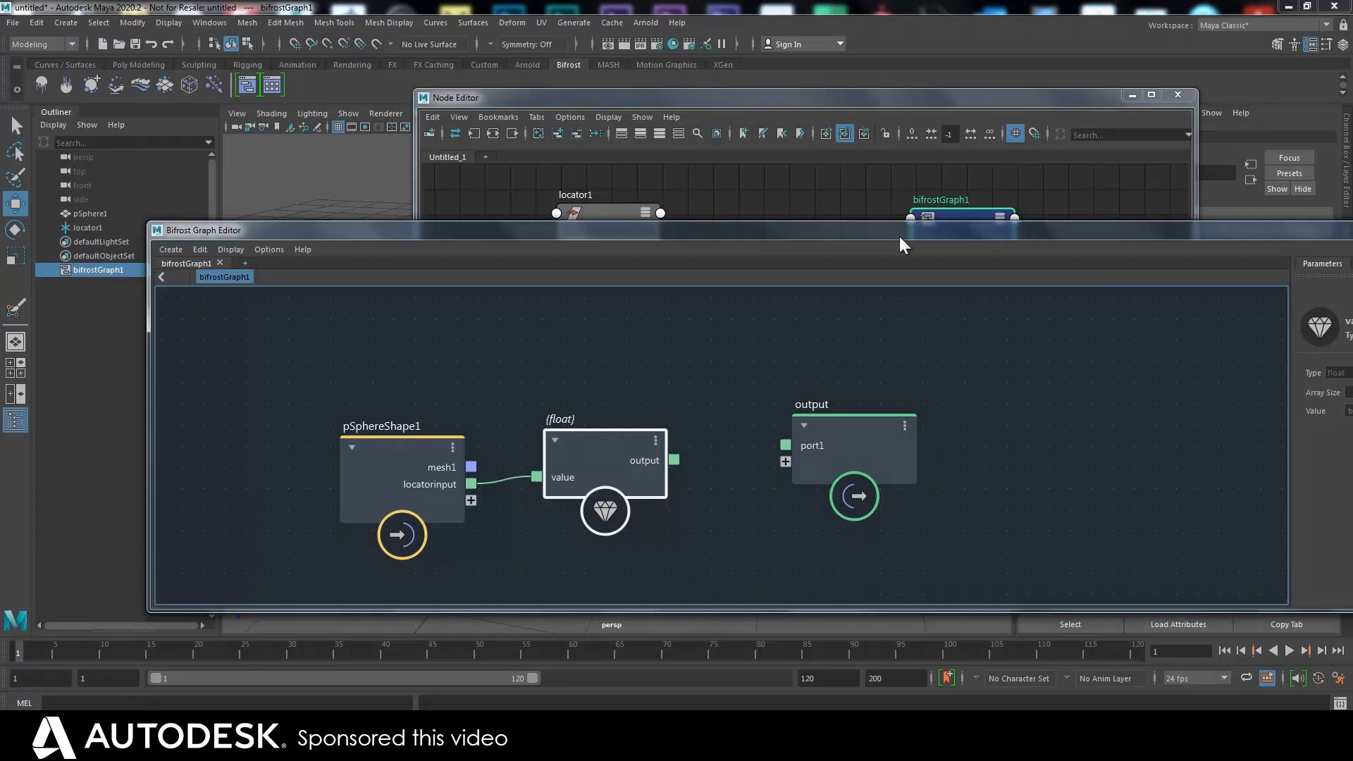
Set the value node's type to a three-component, 32-bit floating-point vector (Math::float3).
drag(899, 236, 738, 239)
click(1275, 362)
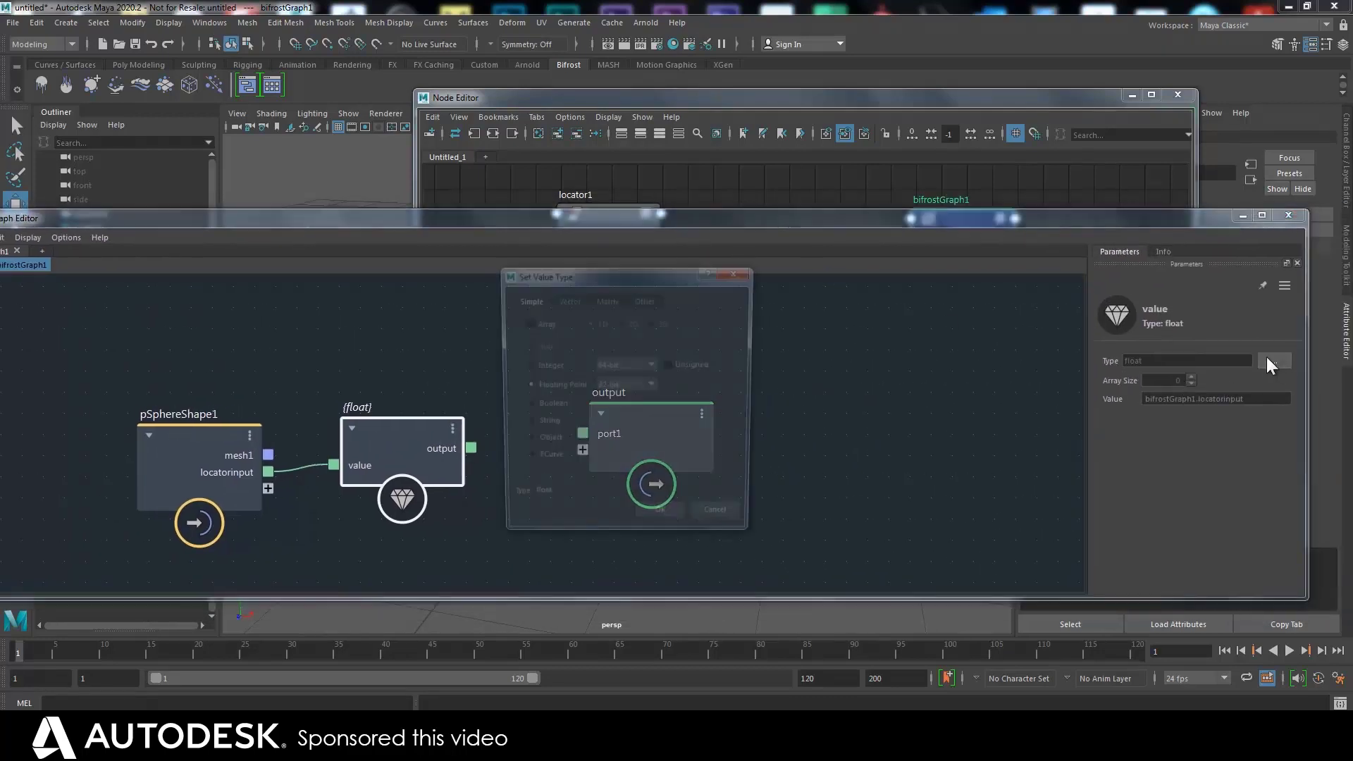
click(566, 299)
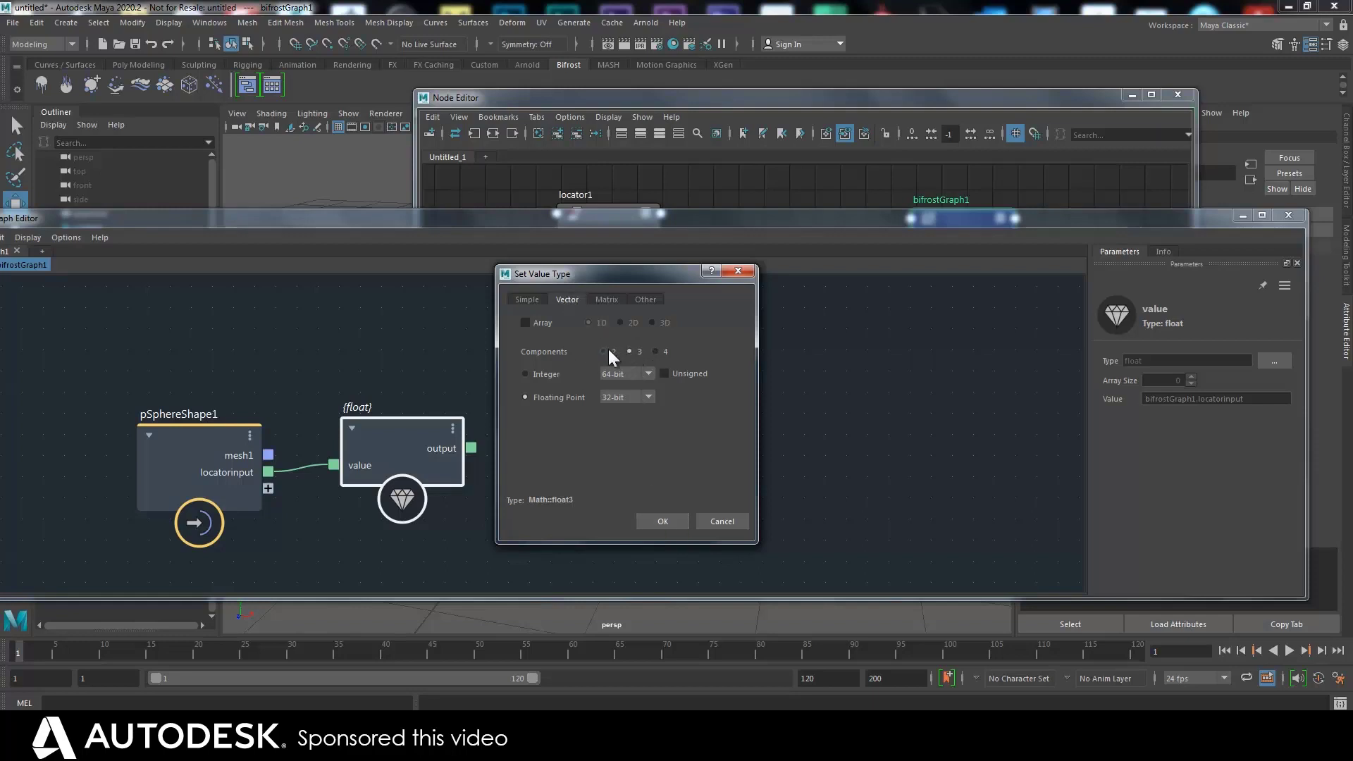
click(666, 521)
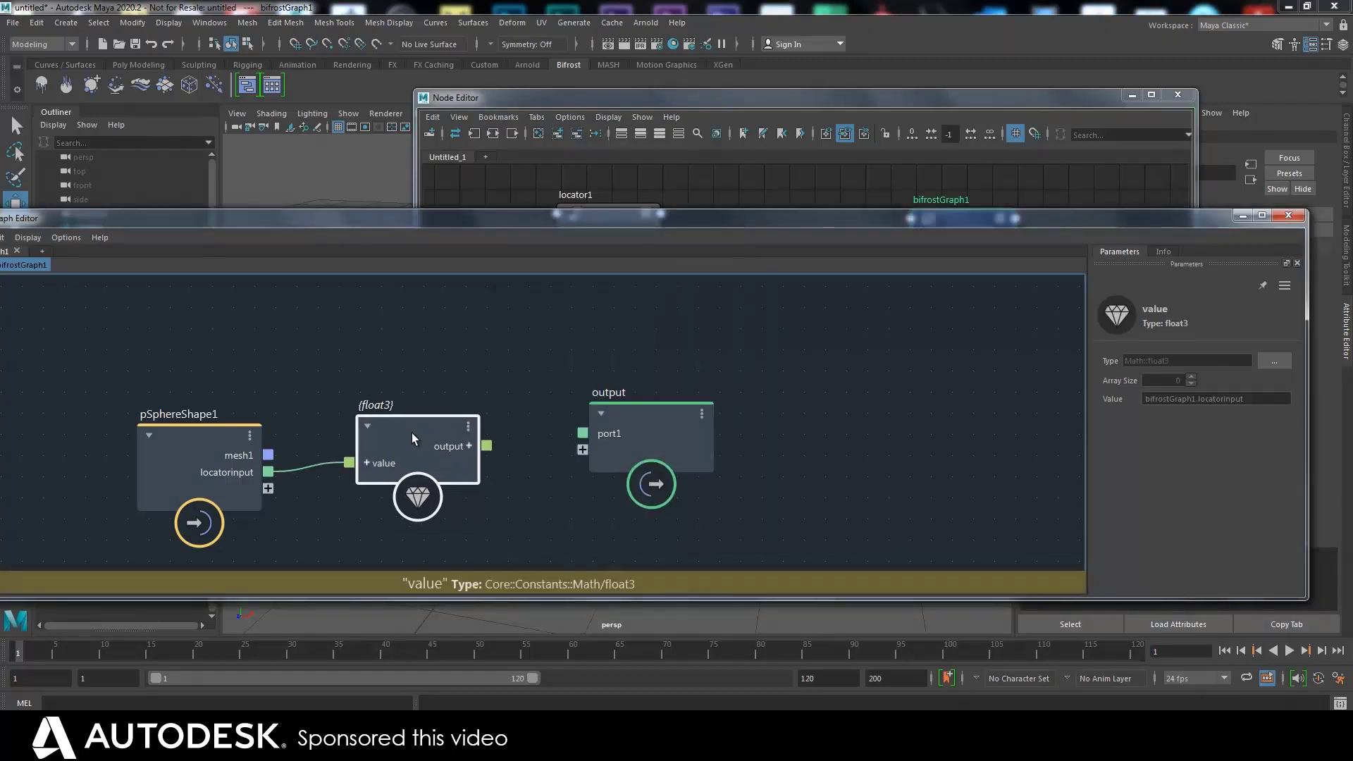
drag(411, 433, 409, 436)
In the Node Editor, bring locator1 and bifrostGraph1 closer together and retry connecting Translate to Locatorinput.
click(1242, 215)
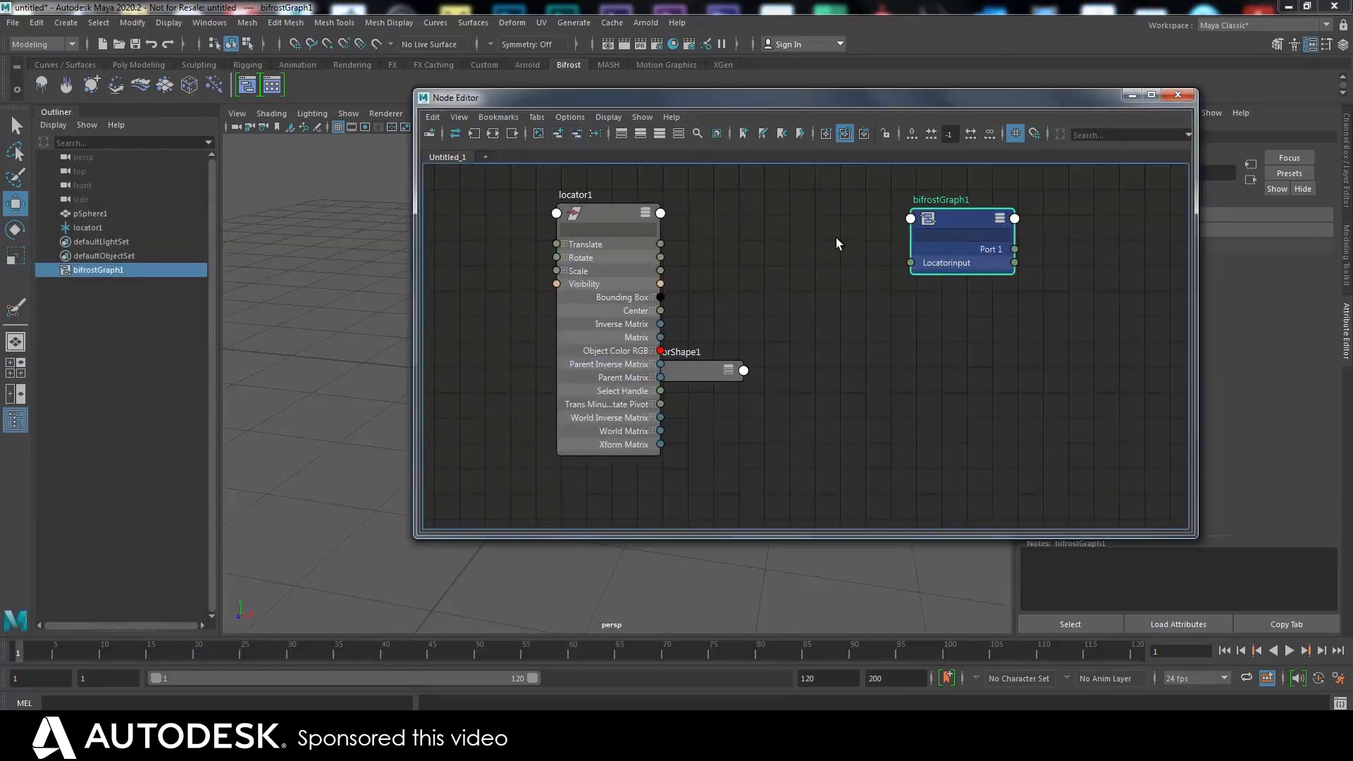
drag(661, 244, 608, 233)
drag(813, 245, 615, 259)
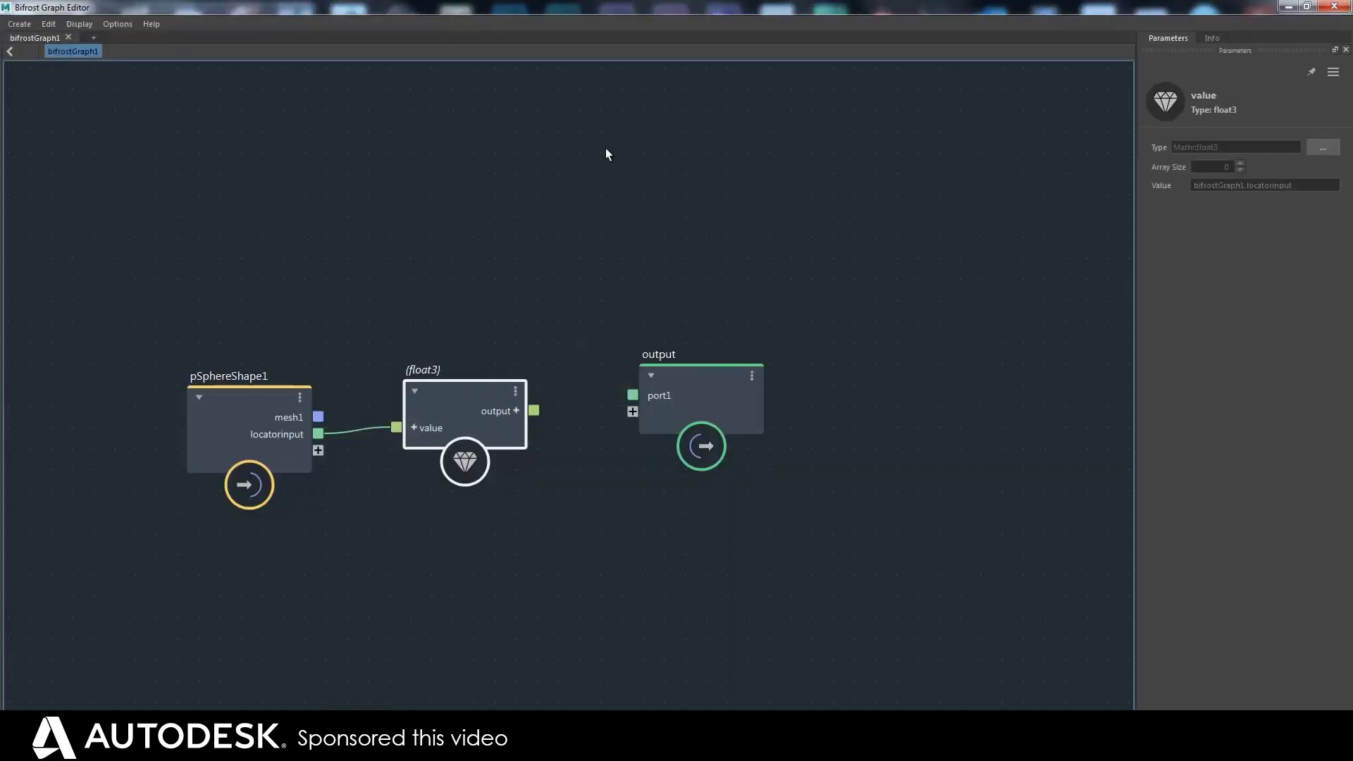
Restore the Bifrost Graph Editor as a floating window, make it taller and move the output node up.
click(1306, 7)
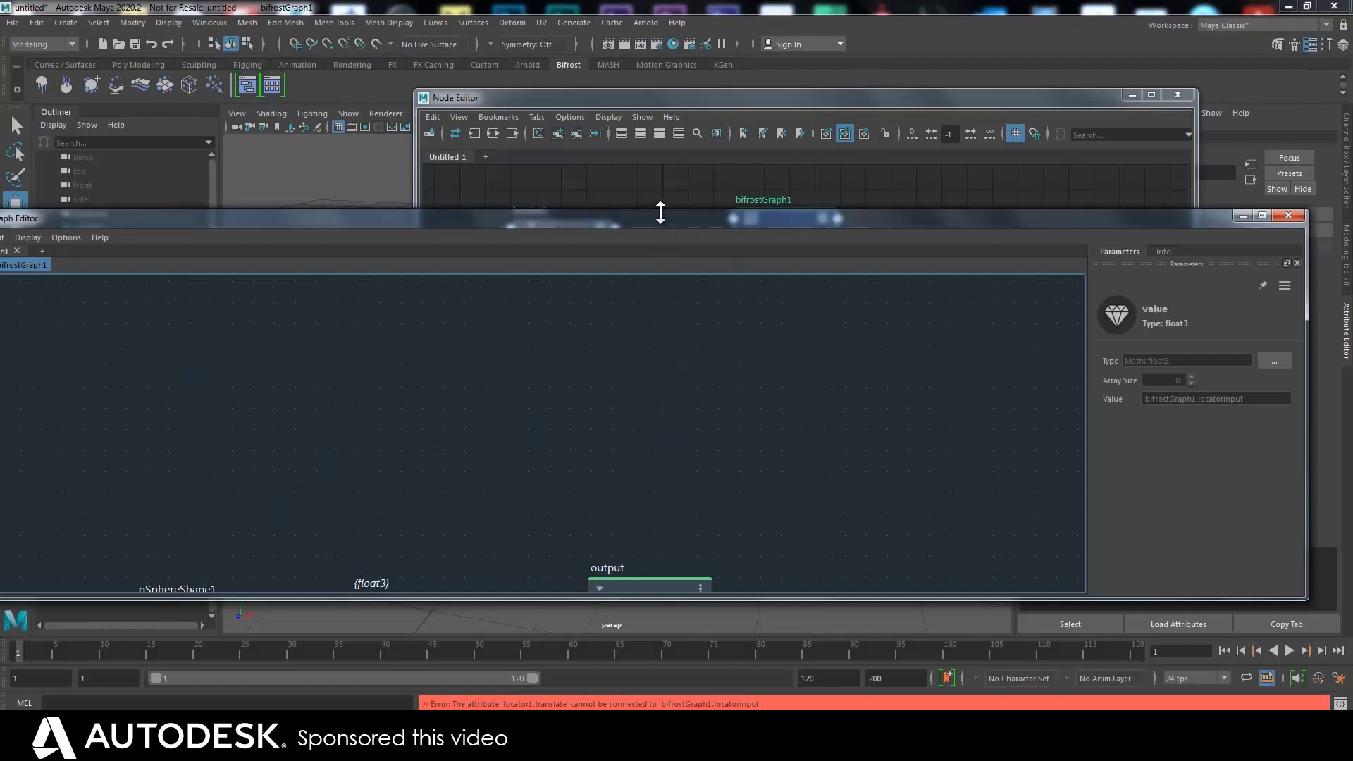
drag(662, 218, 765, 146)
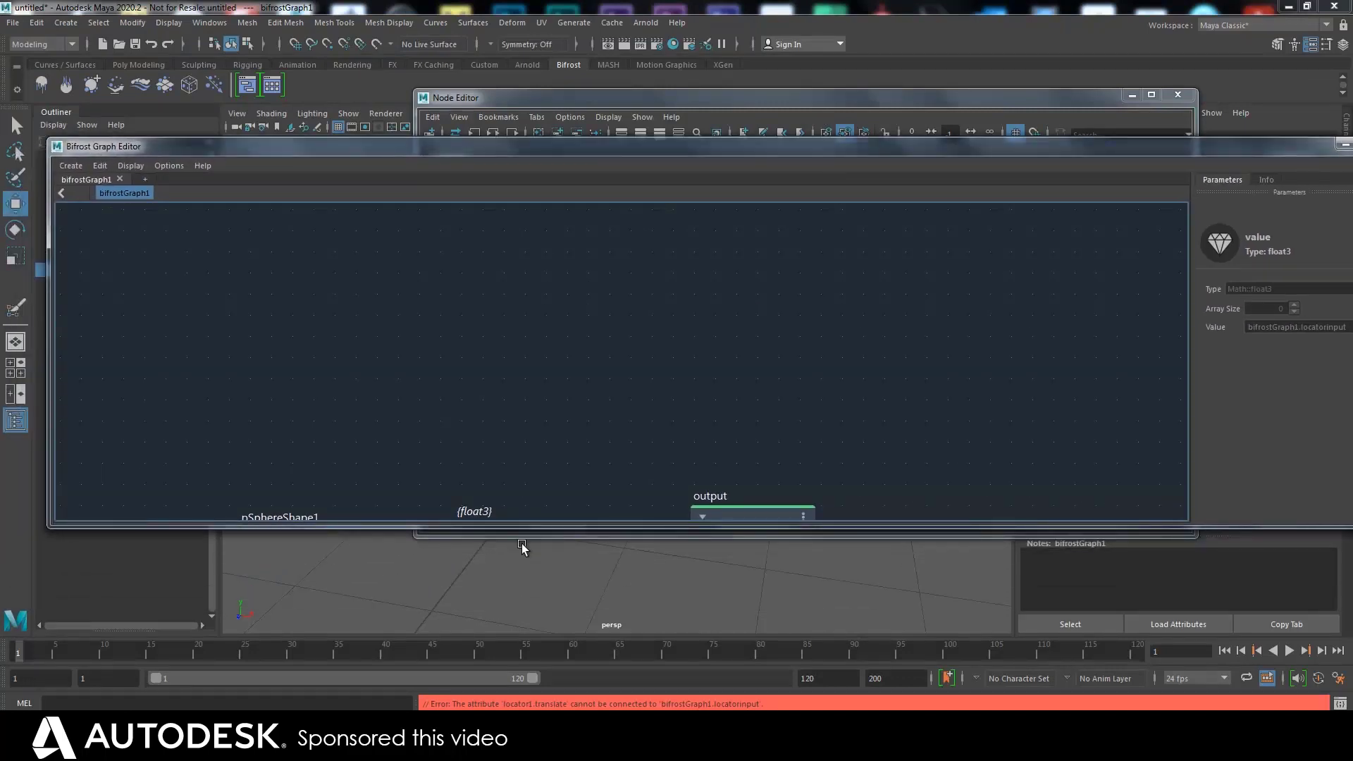
drag(519, 529, 497, 687)
drag(714, 543, 725, 507)
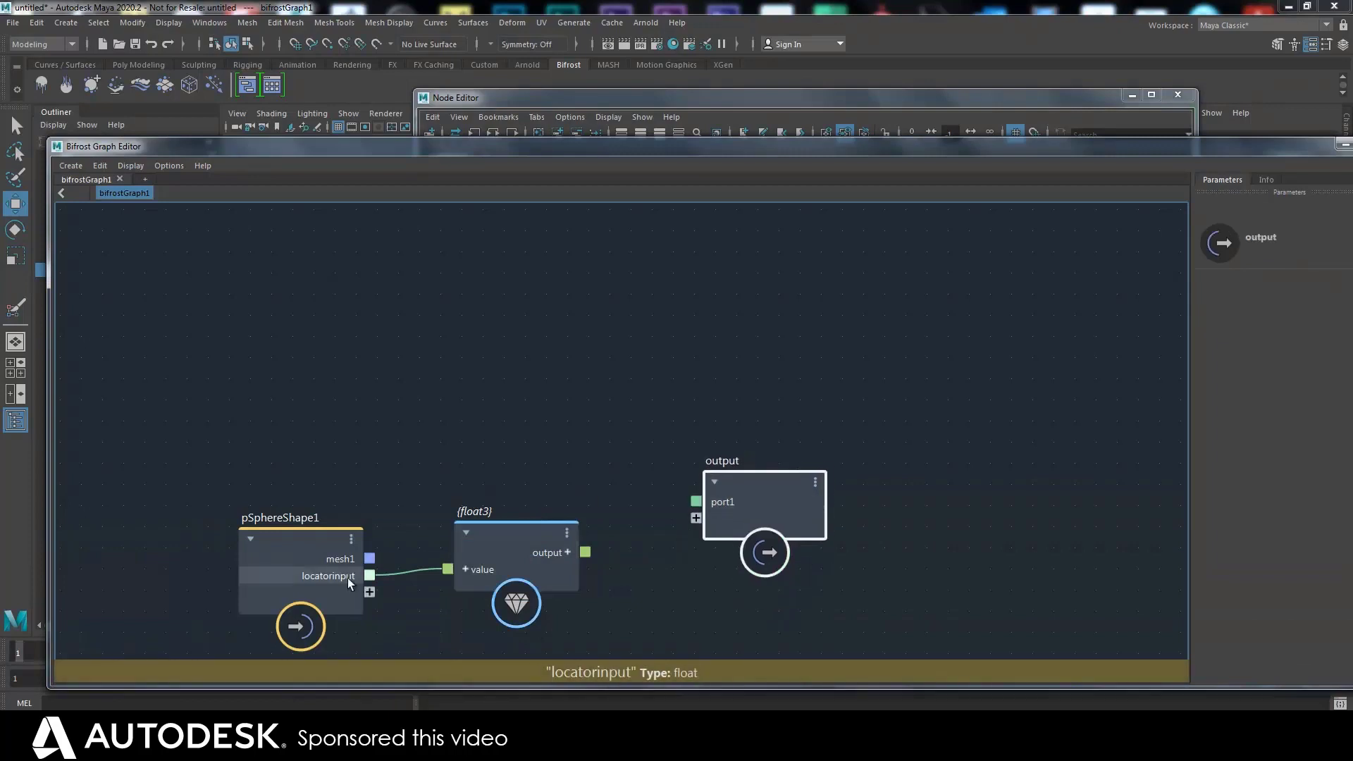
Create a new port on pSphereShape1 from the float3 node's value input and delete the locatorinput port.
drag(491, 548, 510, 540)
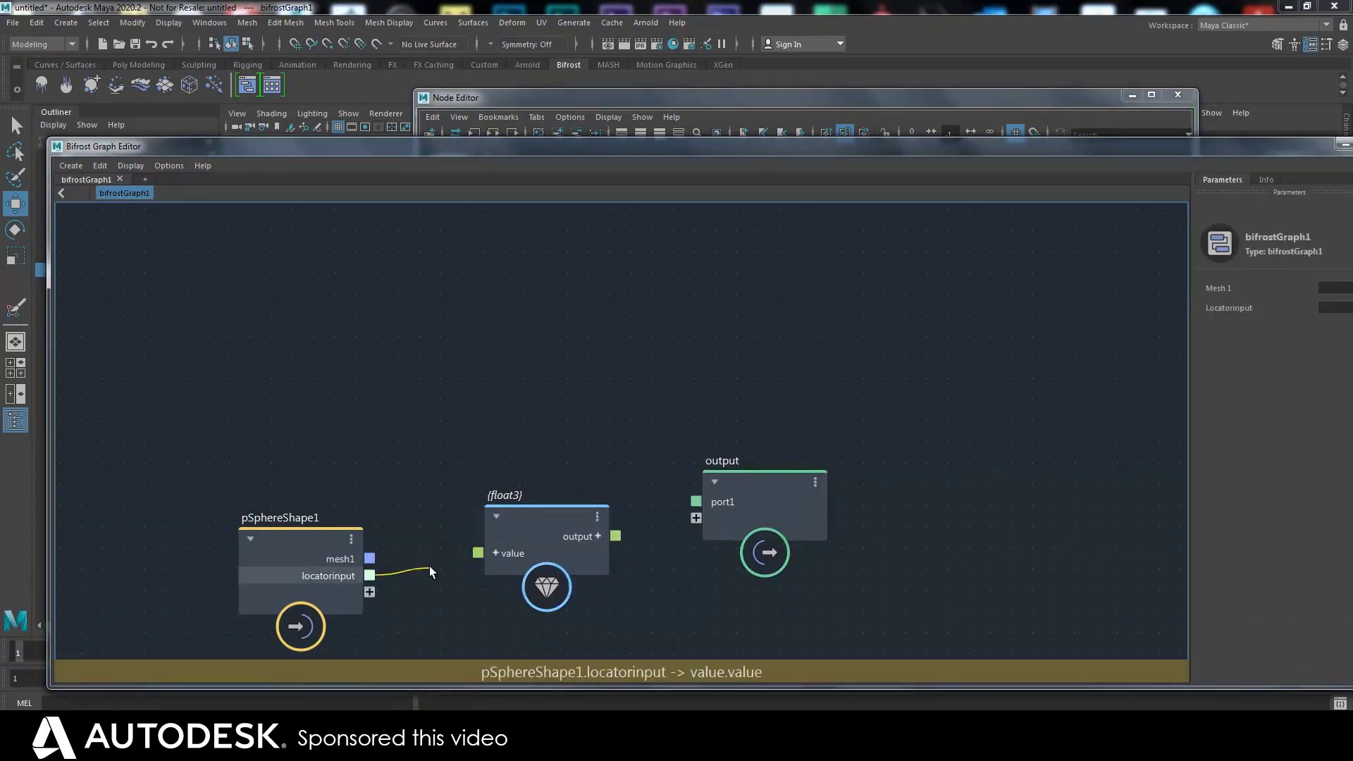
drag(478, 553, 370, 593)
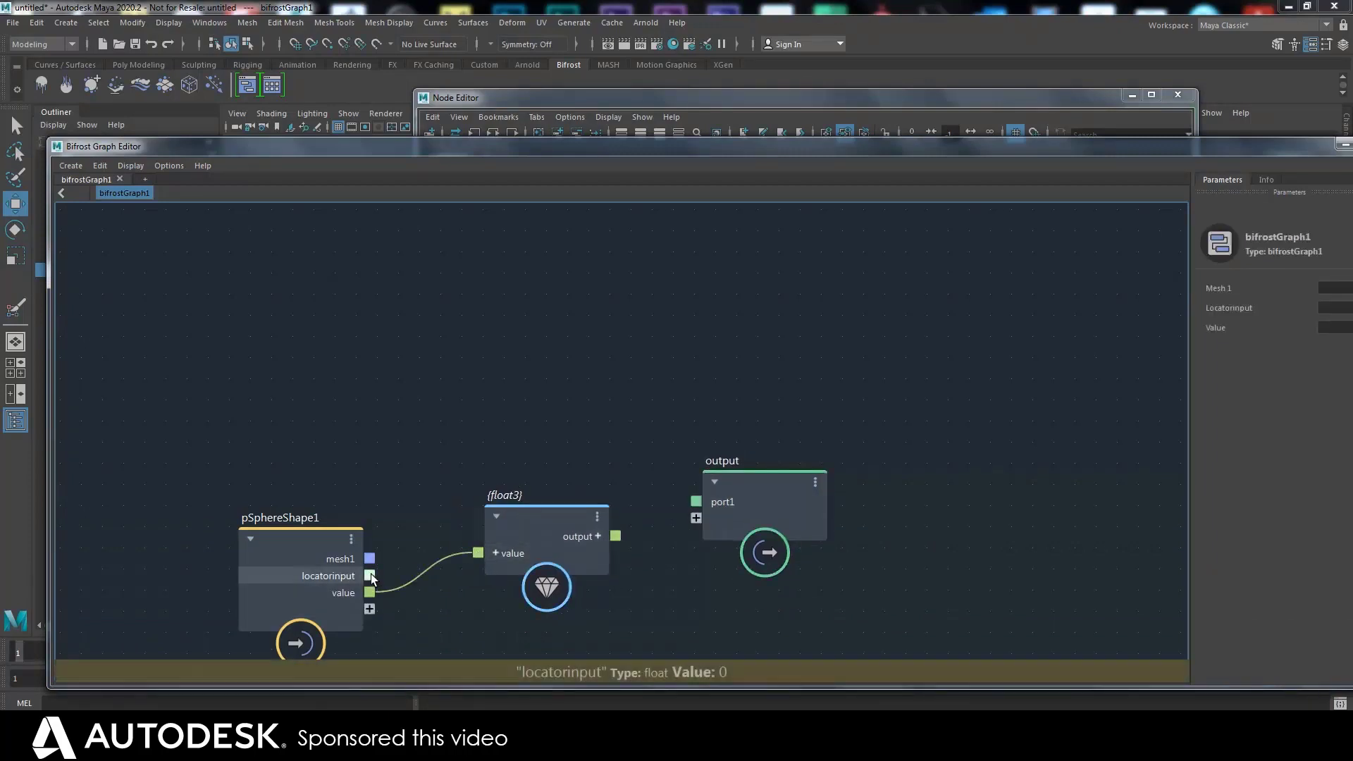
right_click(346, 575)
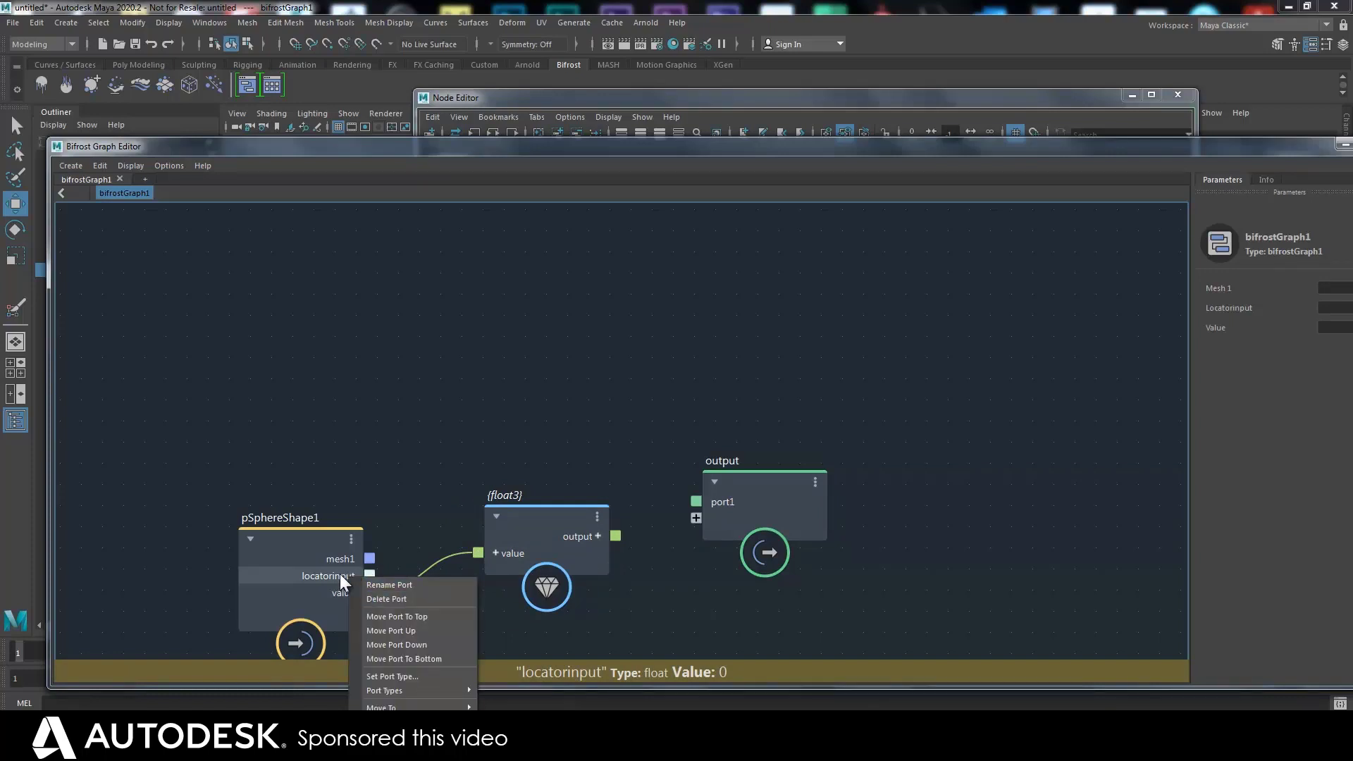
click(376, 598)
click(351, 576)
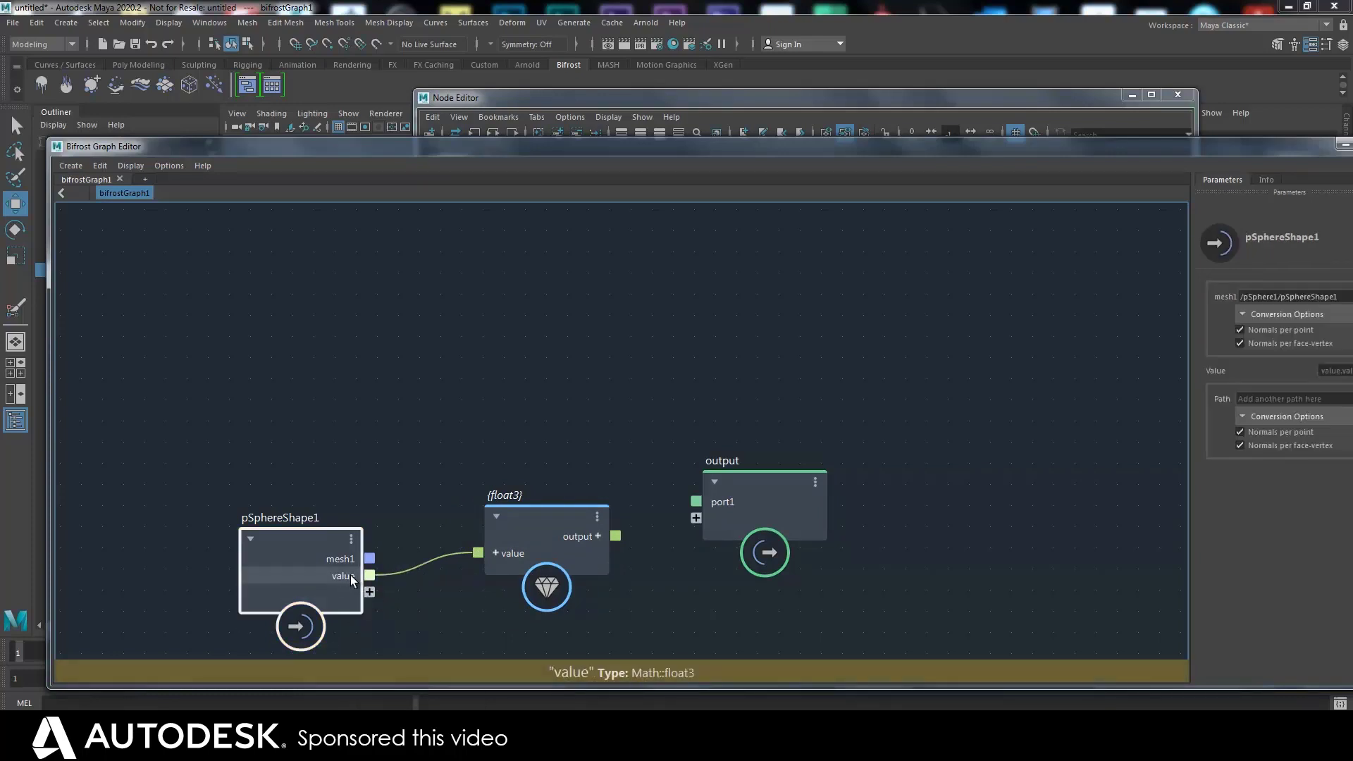
Rename the value port of pSphereShape1 as locatorin and tidy the positions of its node and the float3 node.
right_click(346, 577)
click(365, 586)
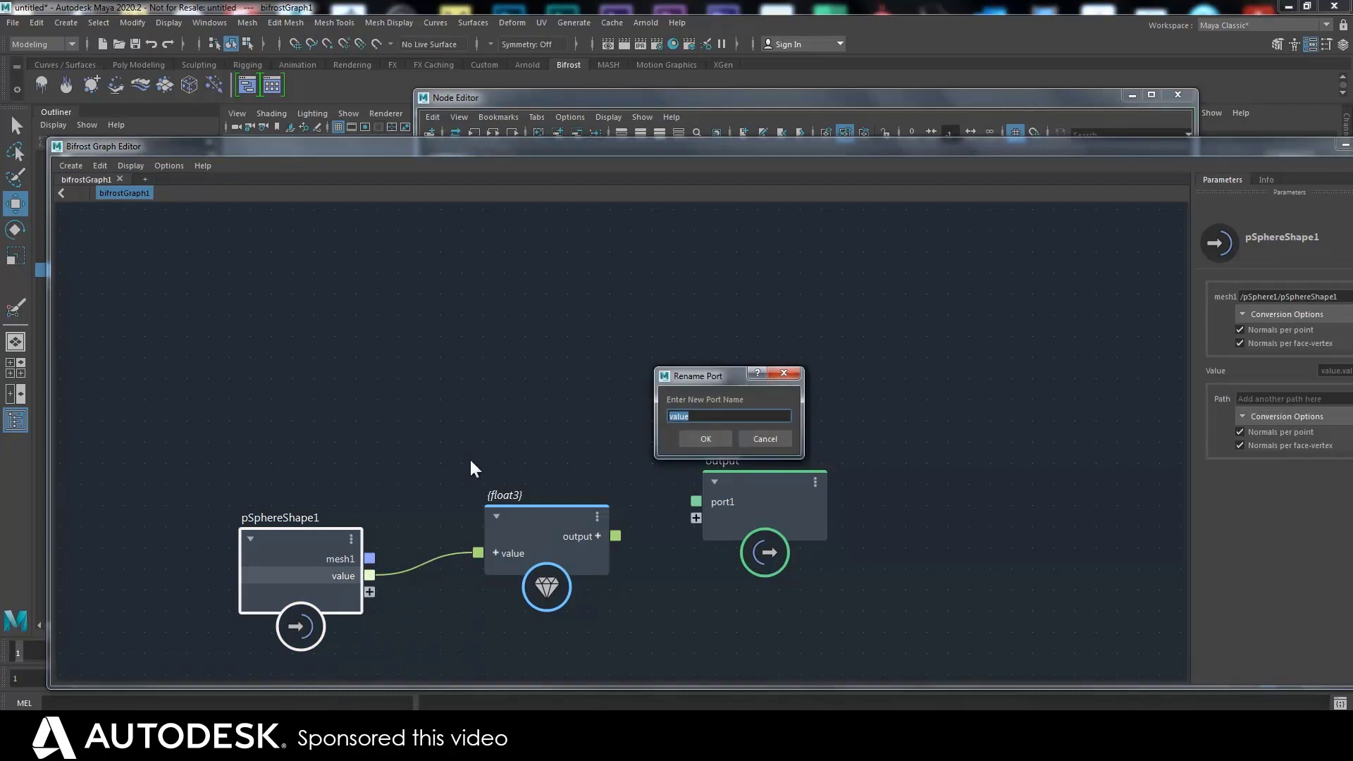
text(locatorin)
key(Return)
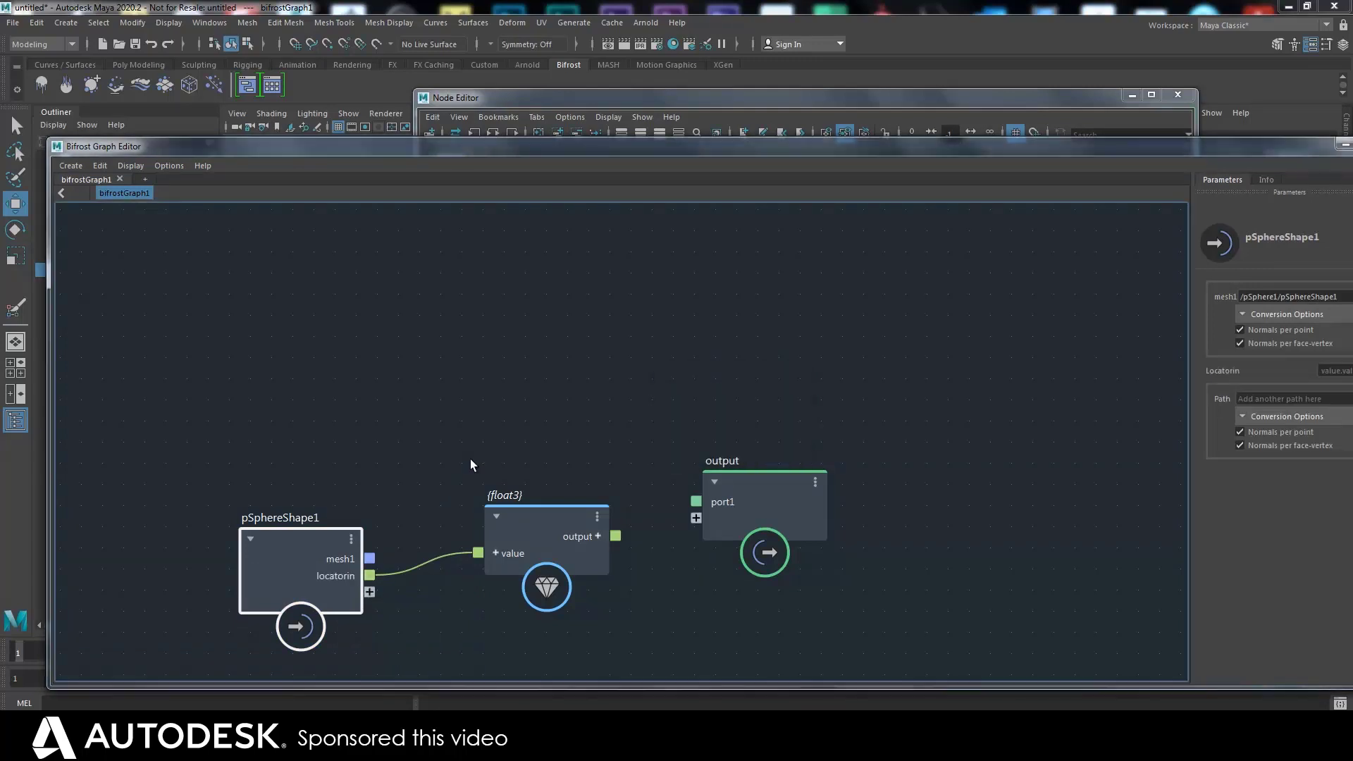
drag(309, 577, 300, 572)
drag(529, 523, 502, 525)
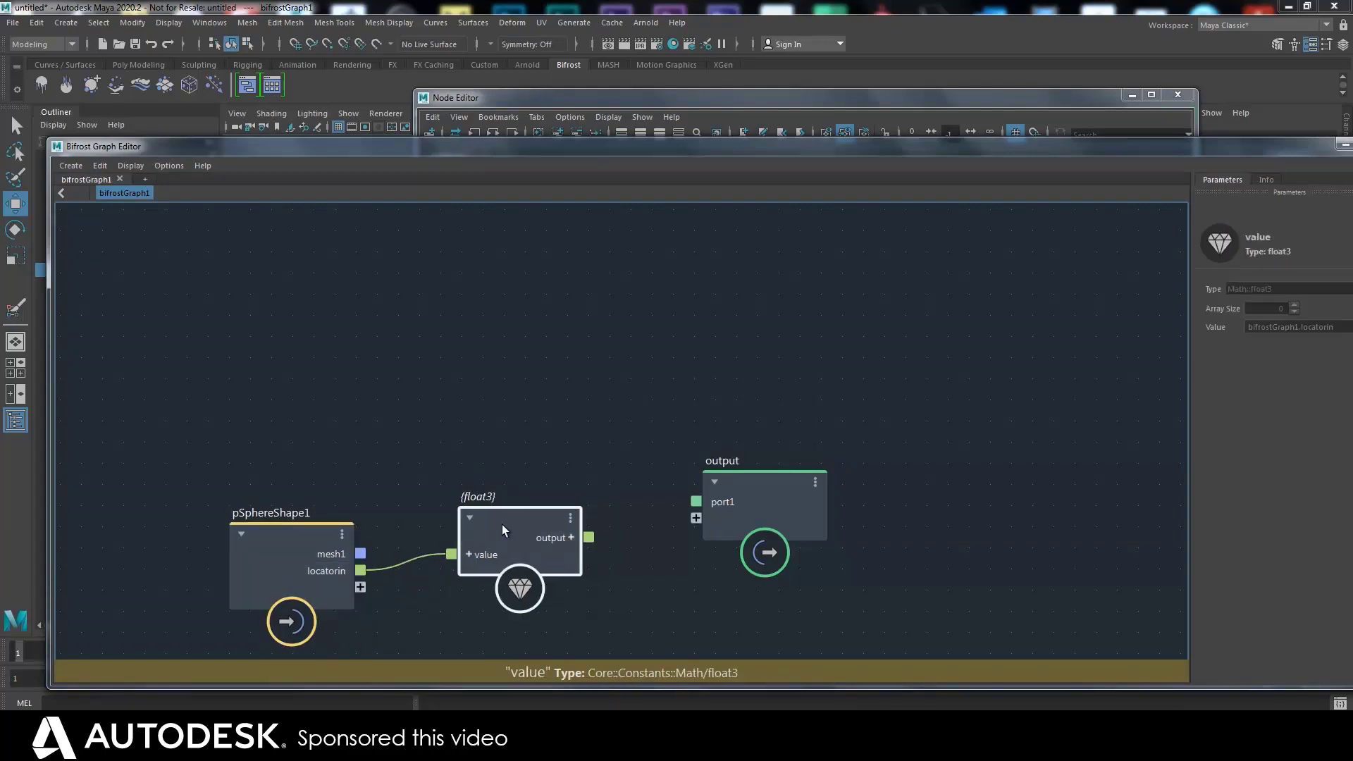
Connect the Translate output of locator1 to the Locatorin port of bifrostGraph1, then minimize the Node Editor.
drag(1246, 145, 1219, 143)
click(1322, 144)
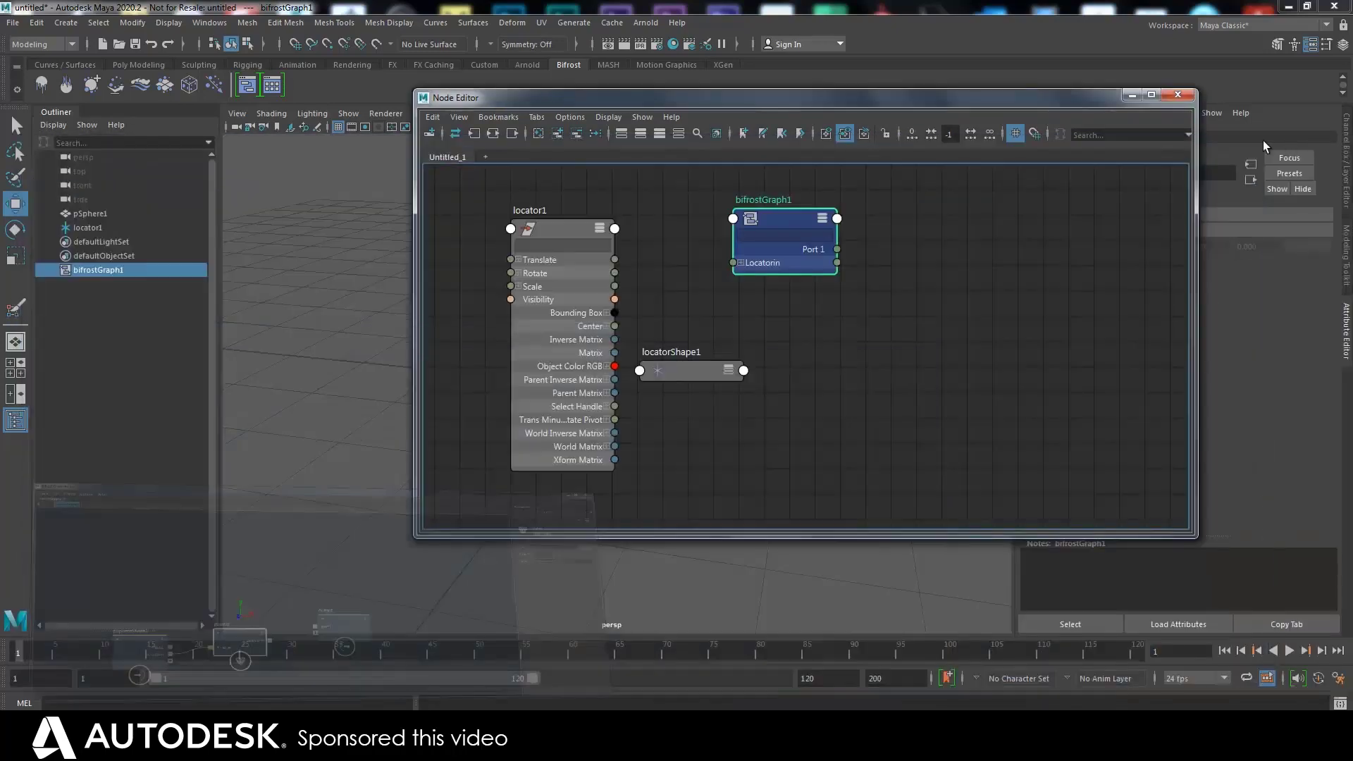
drag(614, 260, 747, 262)
drag(784, 219, 751, 224)
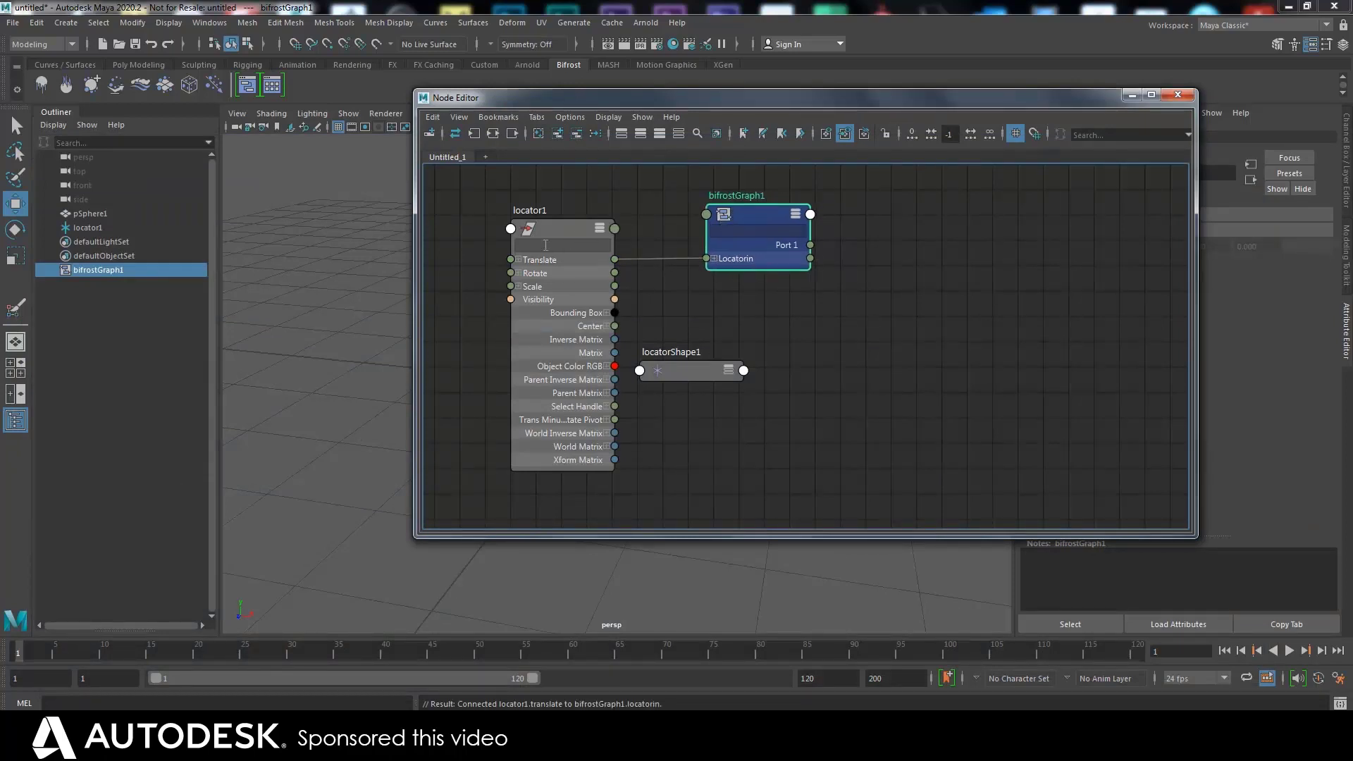
click(1132, 95)
Select the locator, reopen the Bifrost Graph Editor as a floating window and align pSphereShape1 with the float3 node.
click(722, 342)
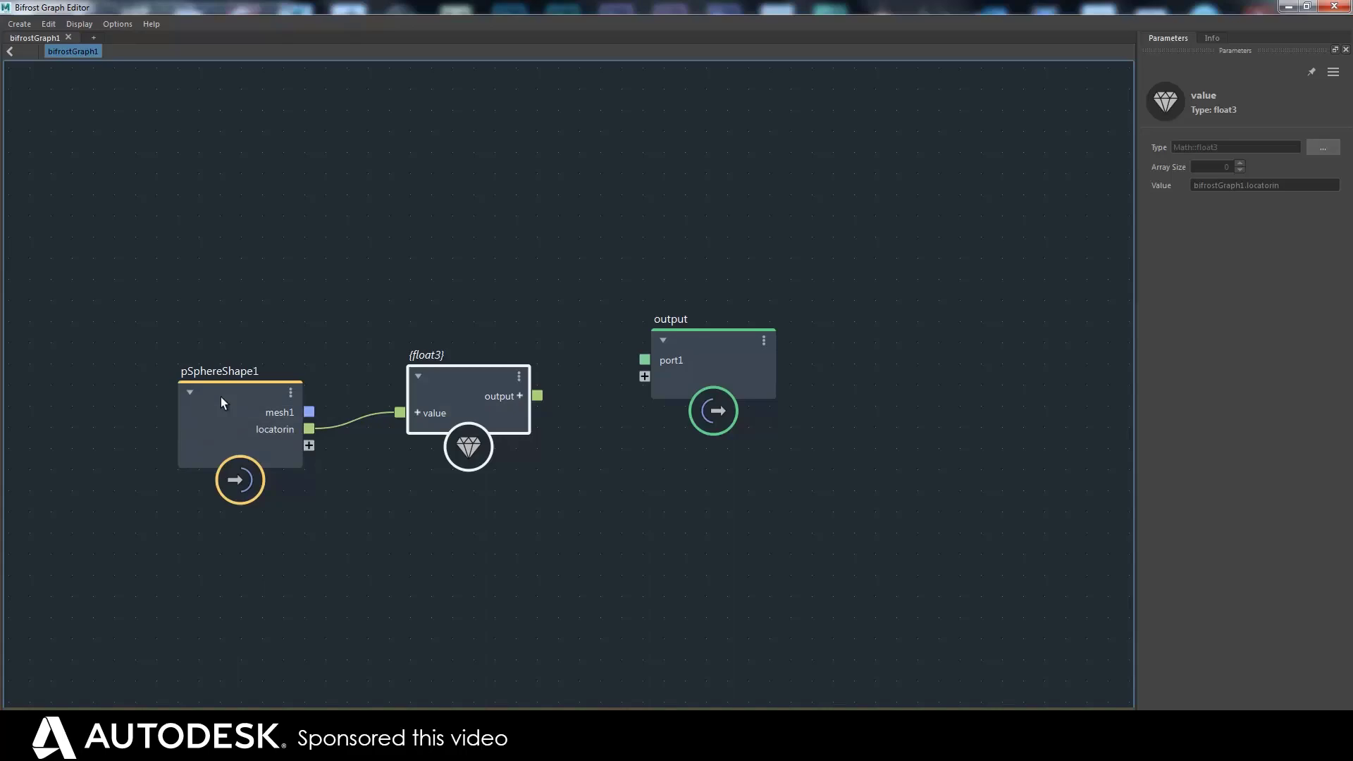
click(217, 382)
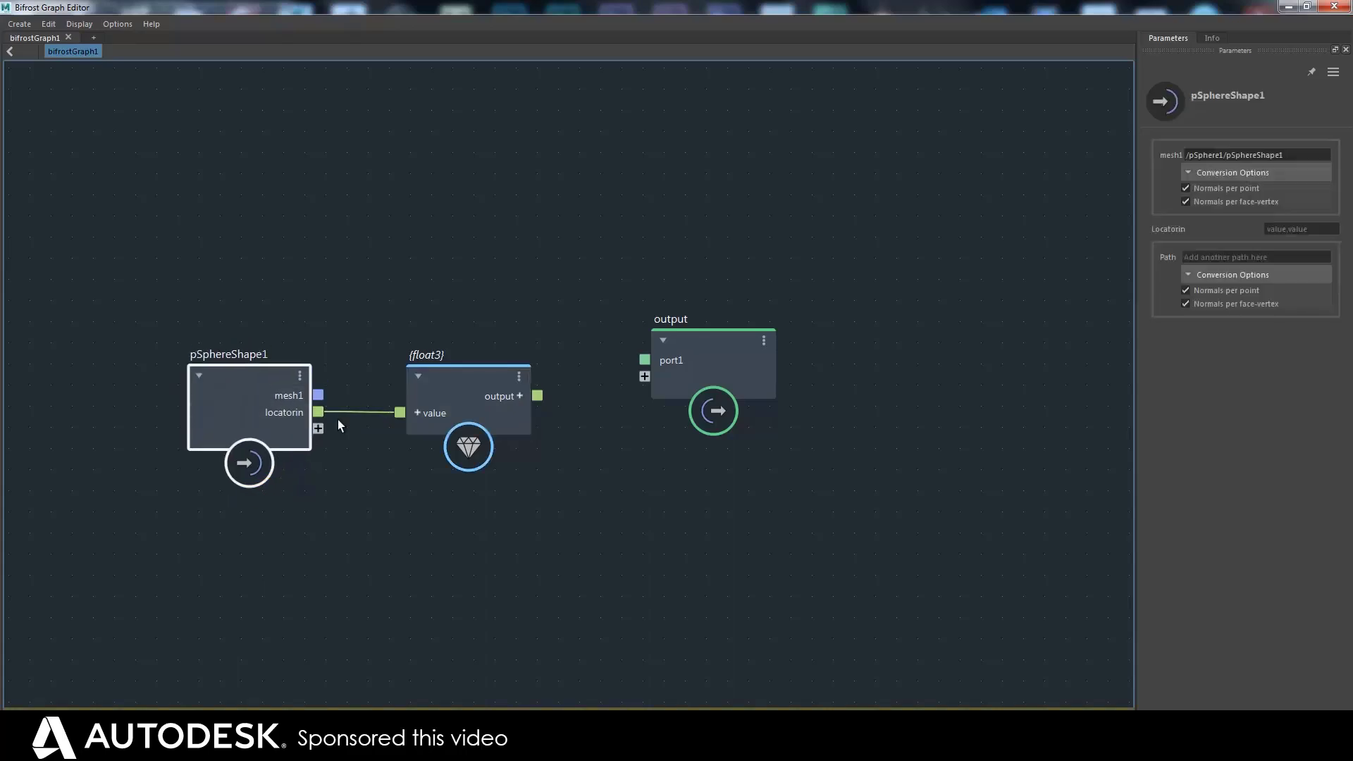
click(1308, 9)
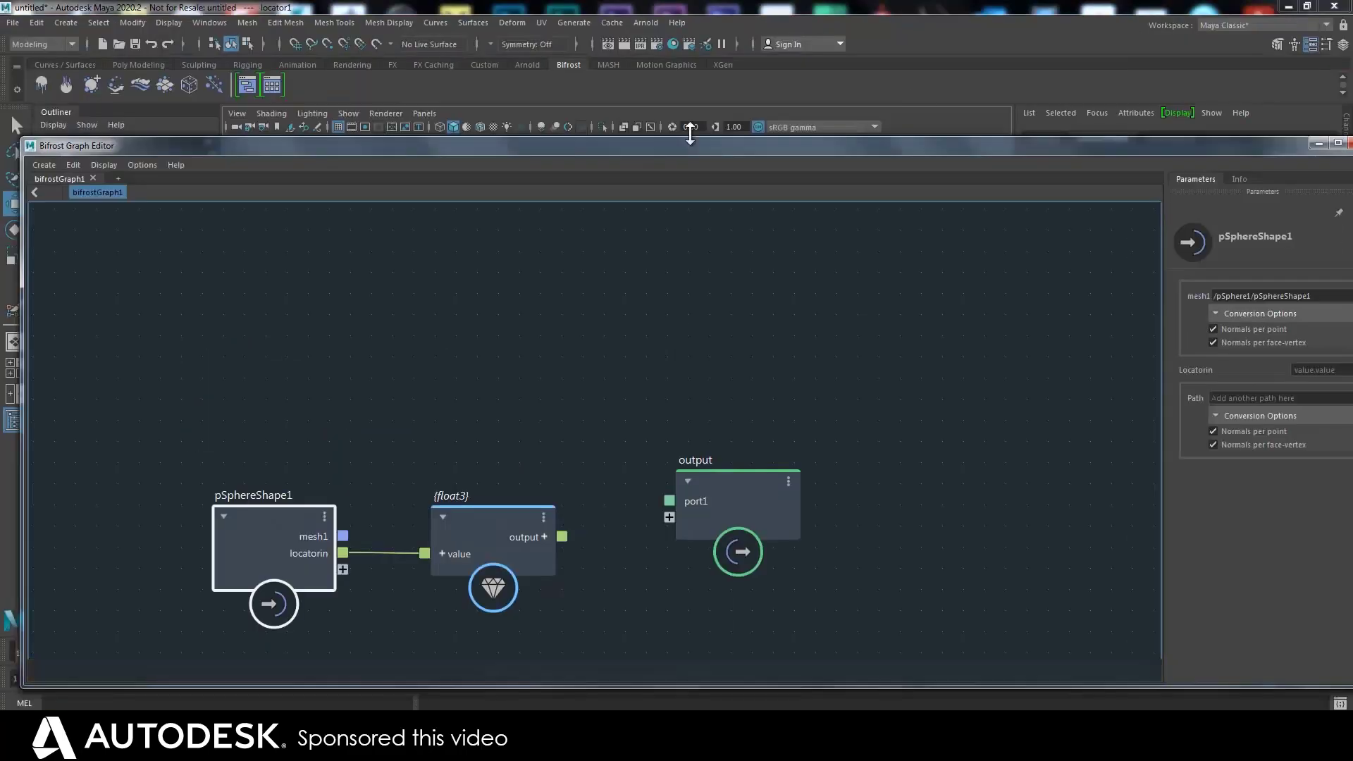
drag(690, 130, 717, 178)
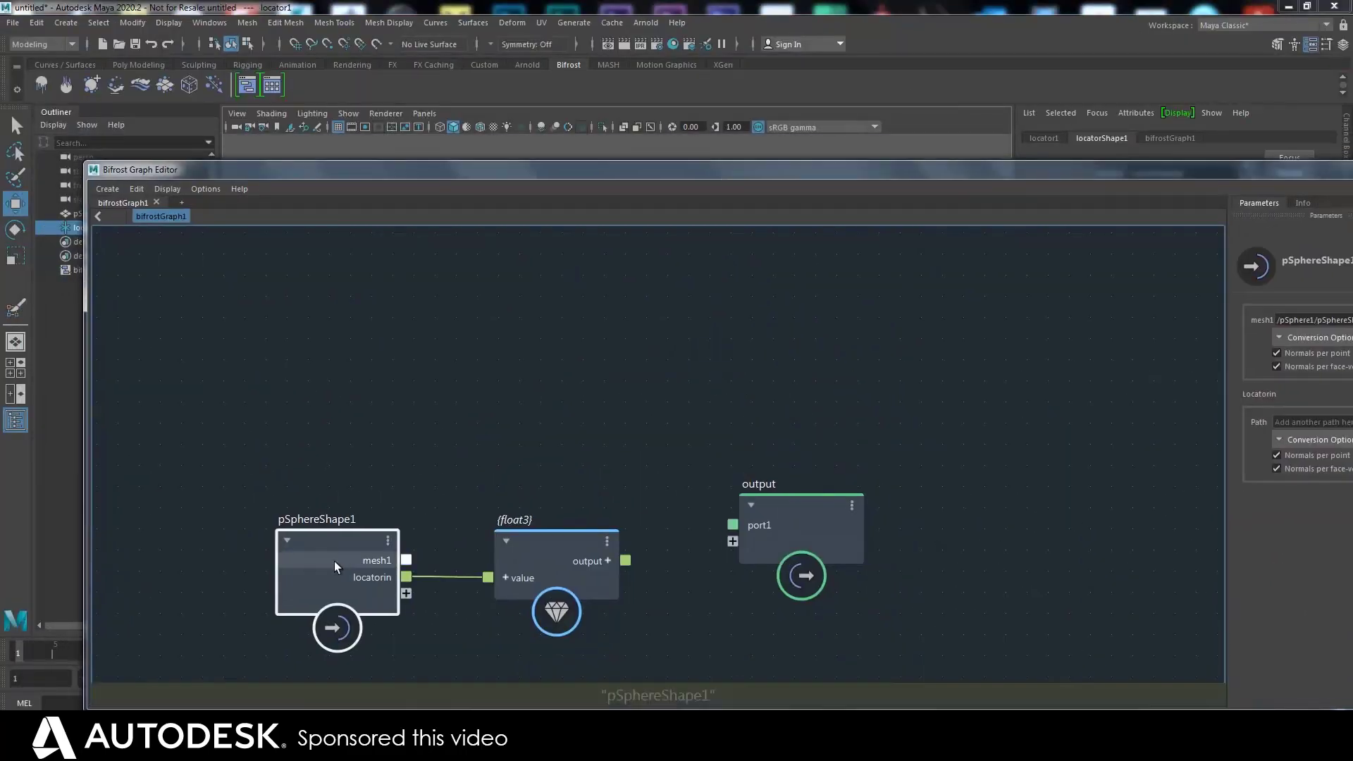
Reposition the Bifrost Graph Editor window and spread the pSphereShape1, float3 and output nodes apart to leave room between them.
drag(334, 561, 328, 508)
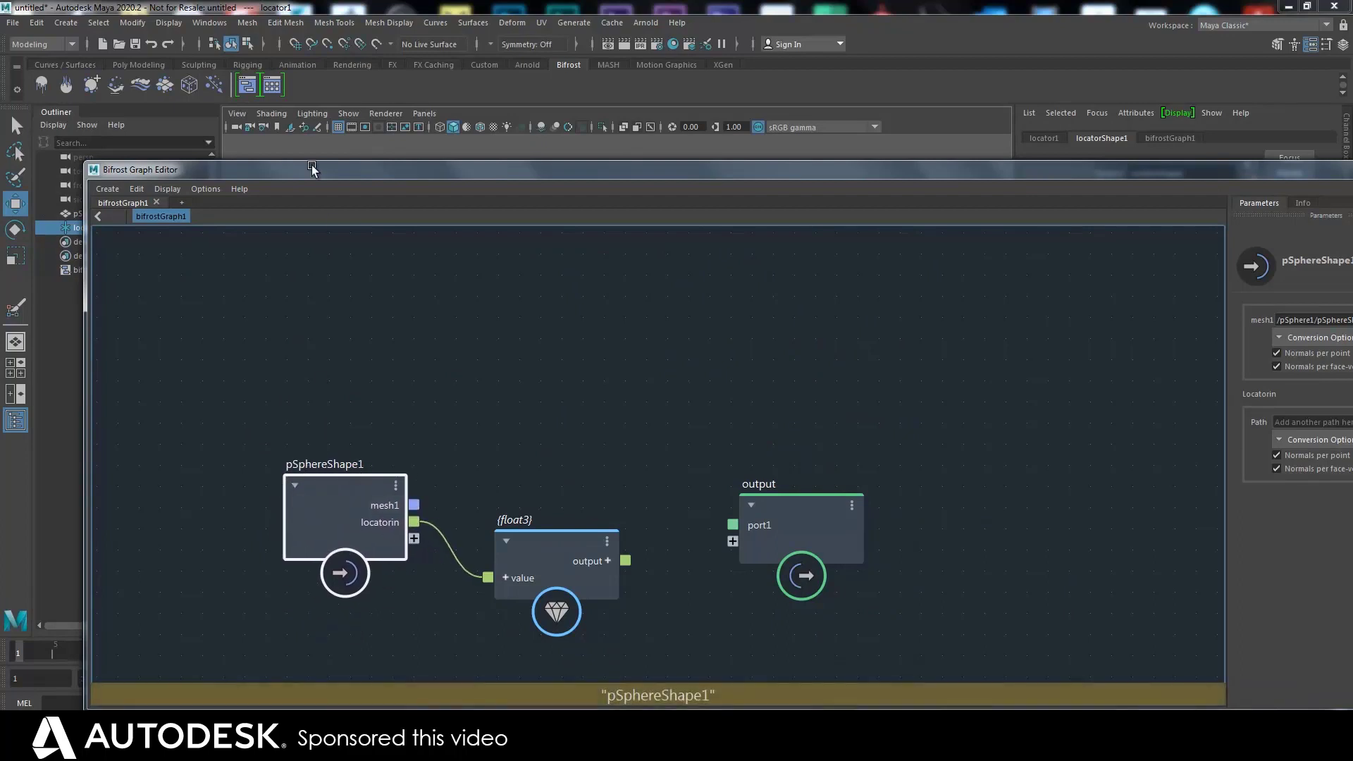
drag(312, 169, 348, 169)
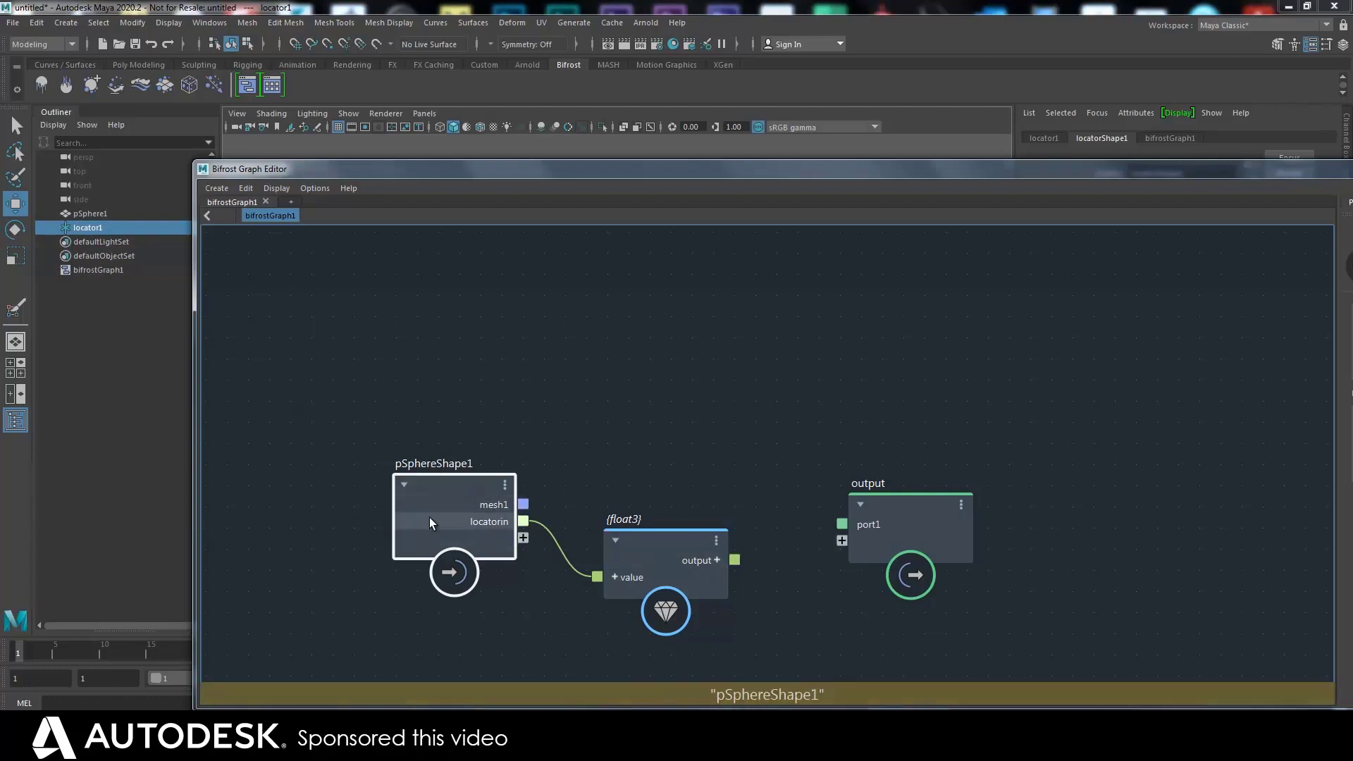
mouse_move(432, 511)
mouse_down()
mouse_move(437, 488)
mouse_move(420, 487)
mouse_move(429, 498)
mouse_up()
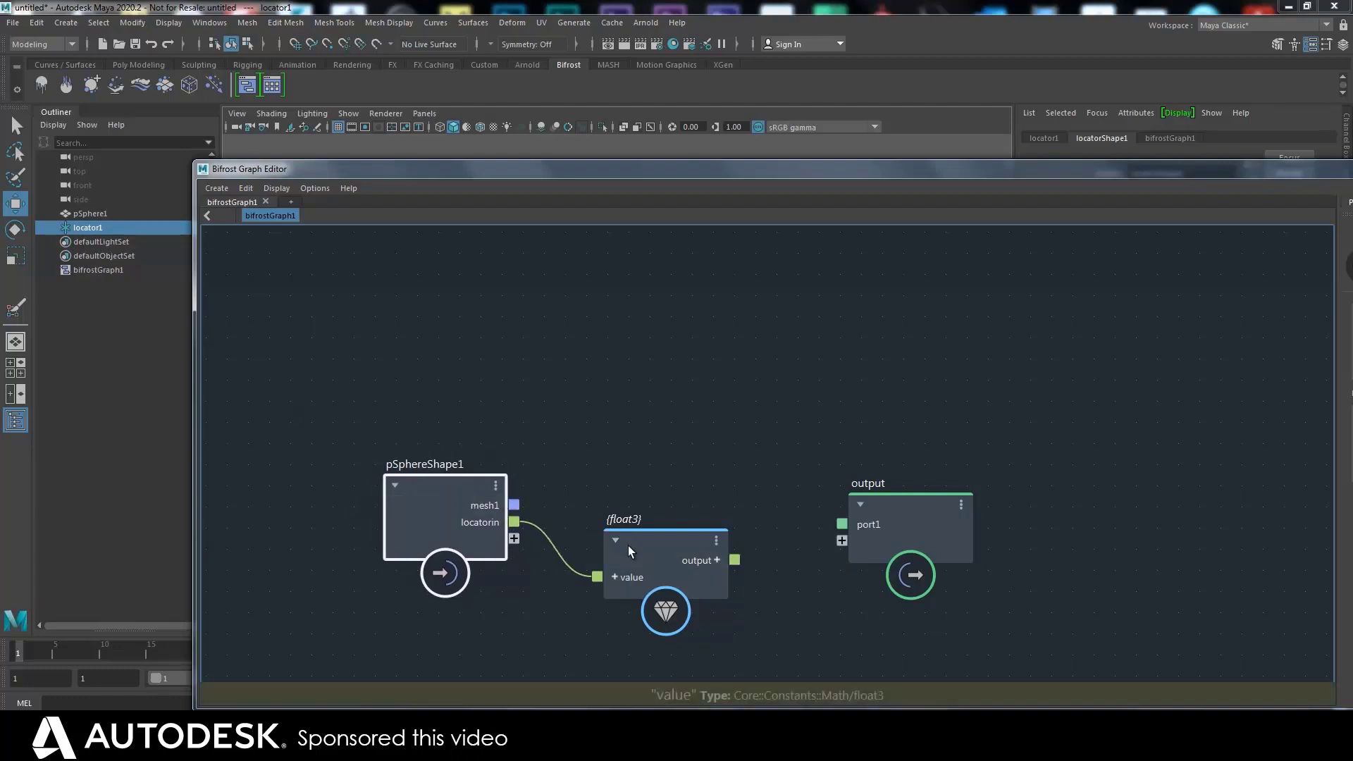
drag(628, 545, 629, 511)
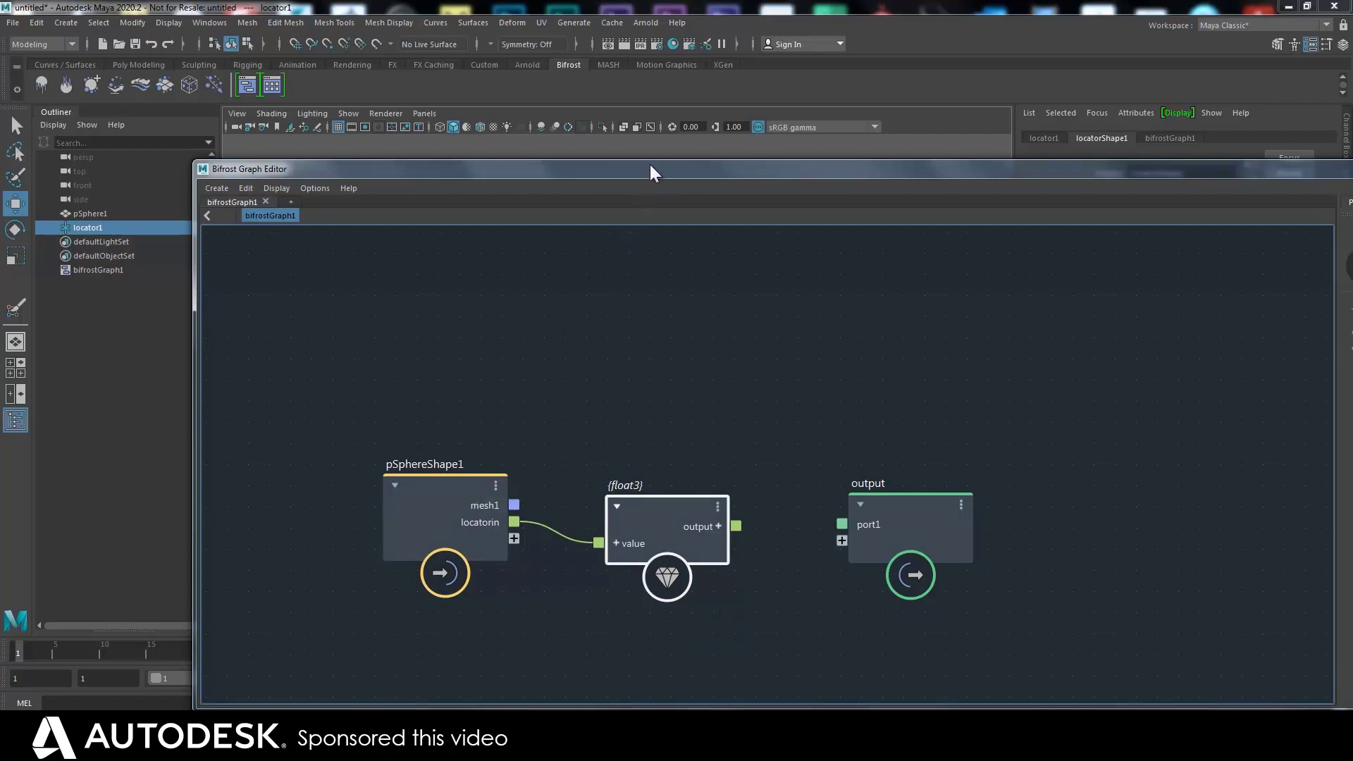
drag(671, 161, 596, 224)
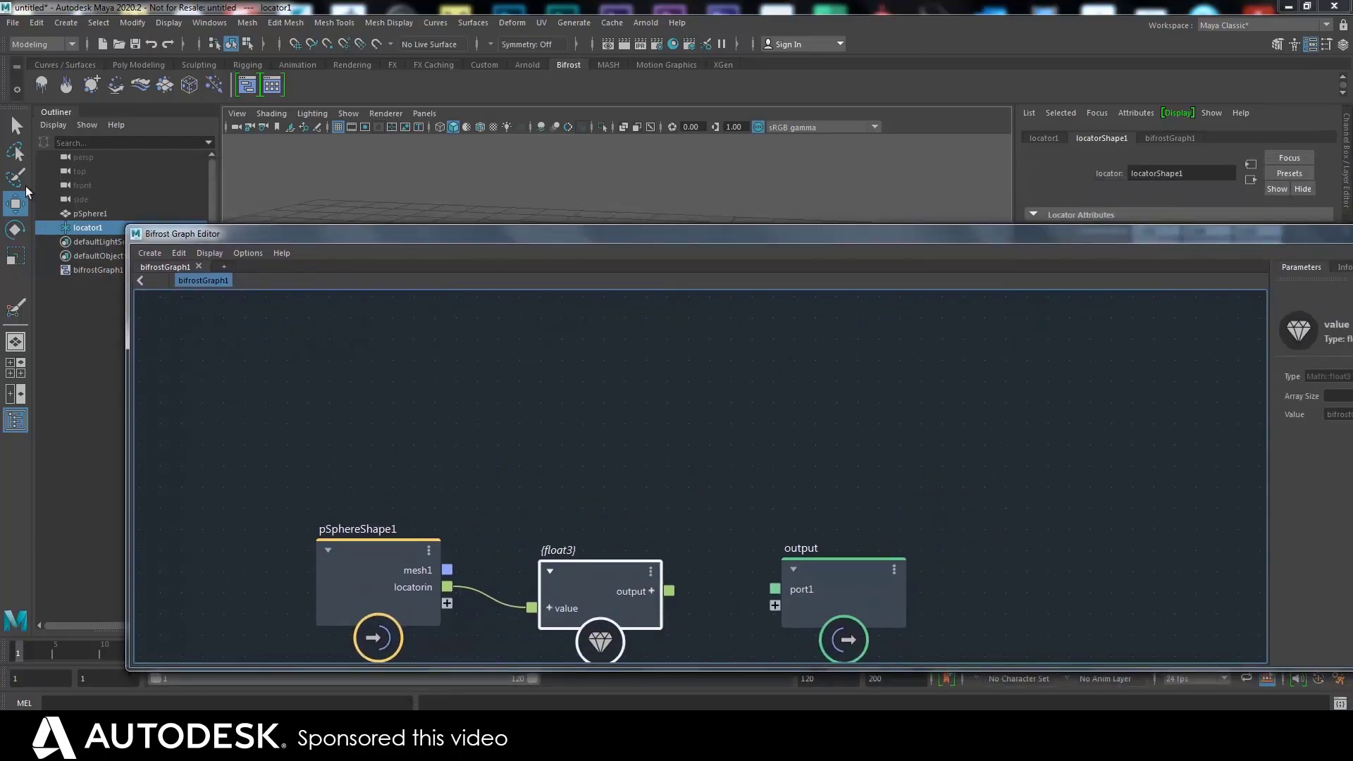
drag(358, 561, 356, 496)
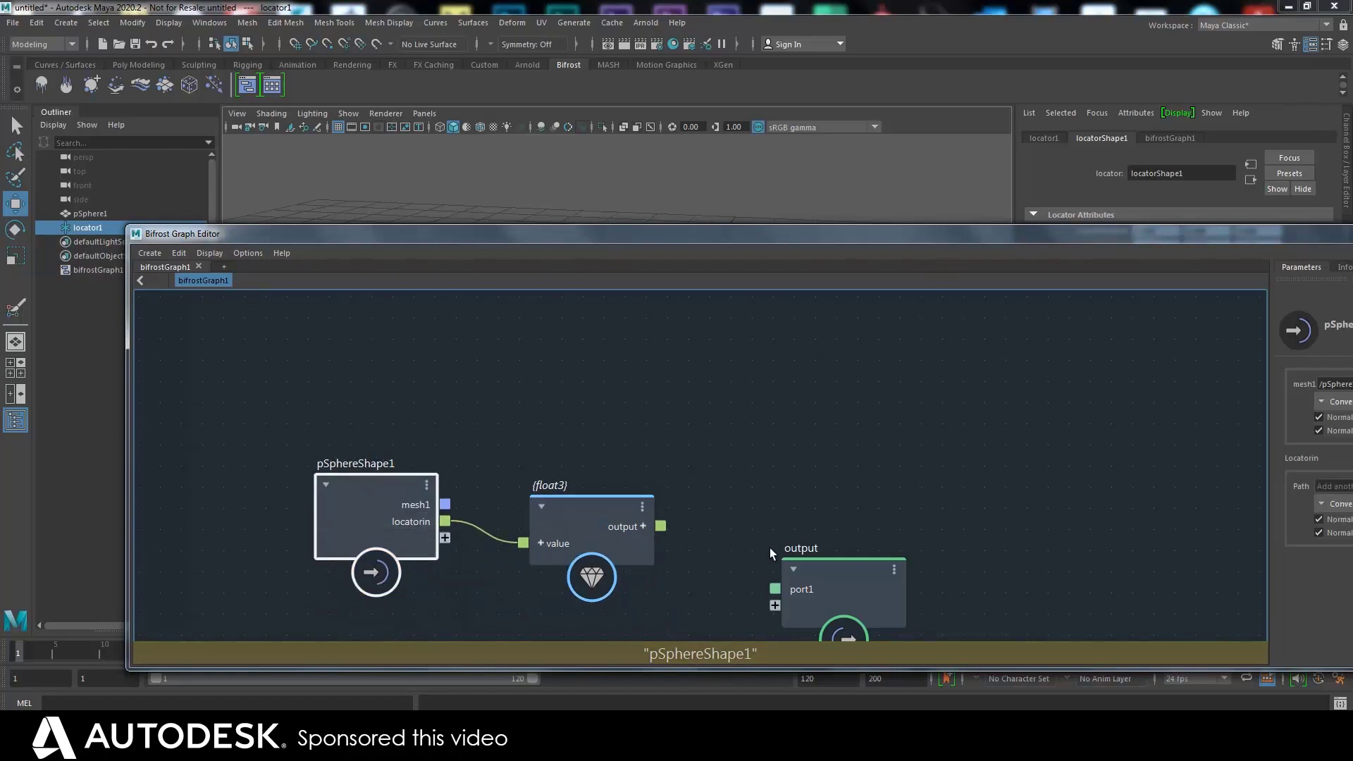
drag(852, 568, 891, 464)
drag(540, 500, 553, 539)
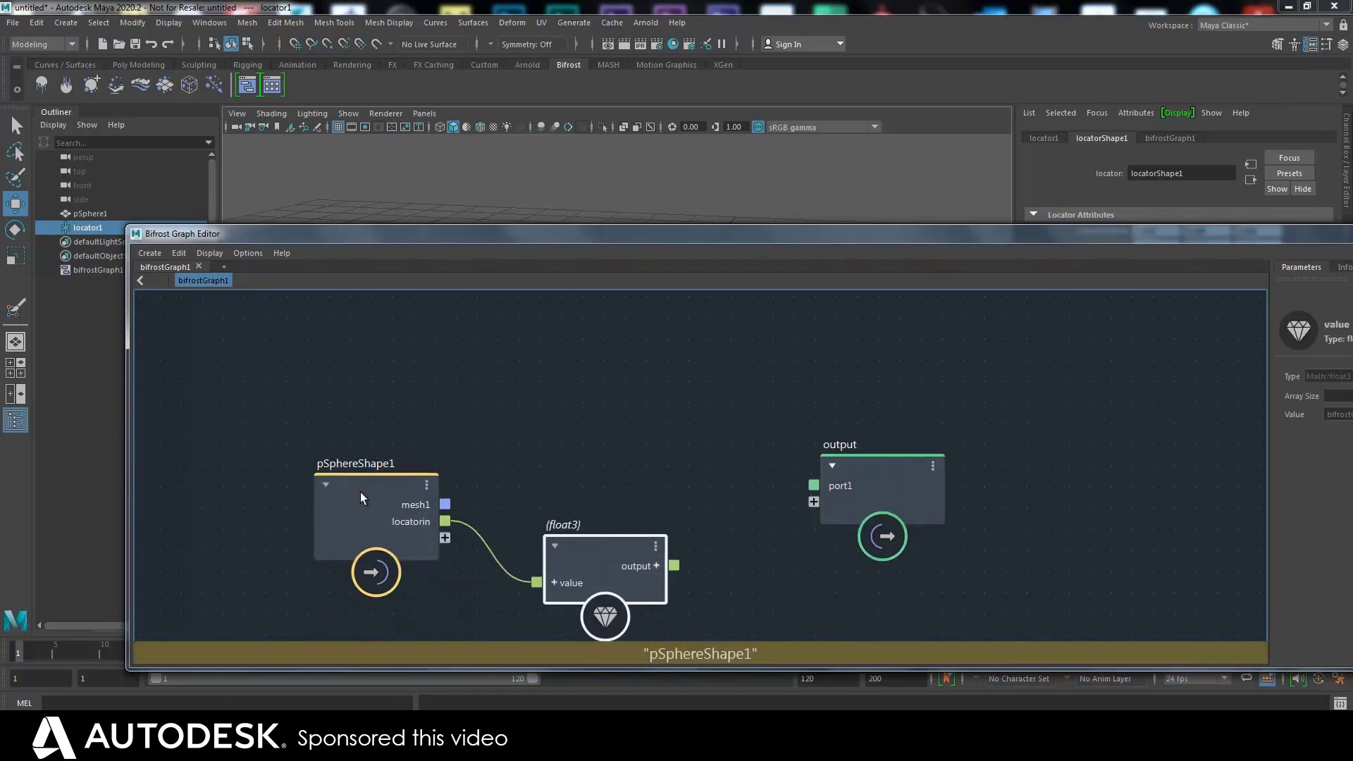
drag(361, 492, 367, 434)
Add a get_point_position node above the float3 node and feed its geometry input from the mesh1 output of pSphereShape1.
key(Tab)
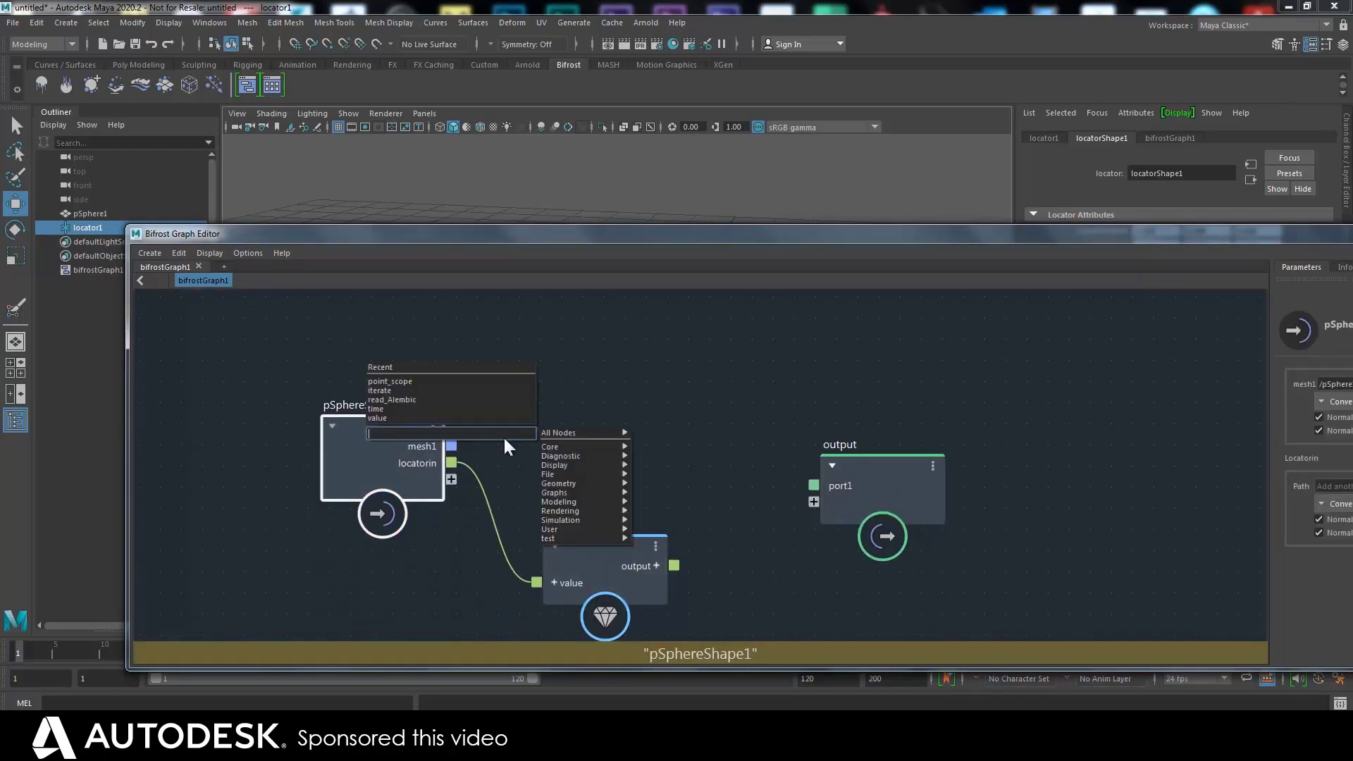
text(g)
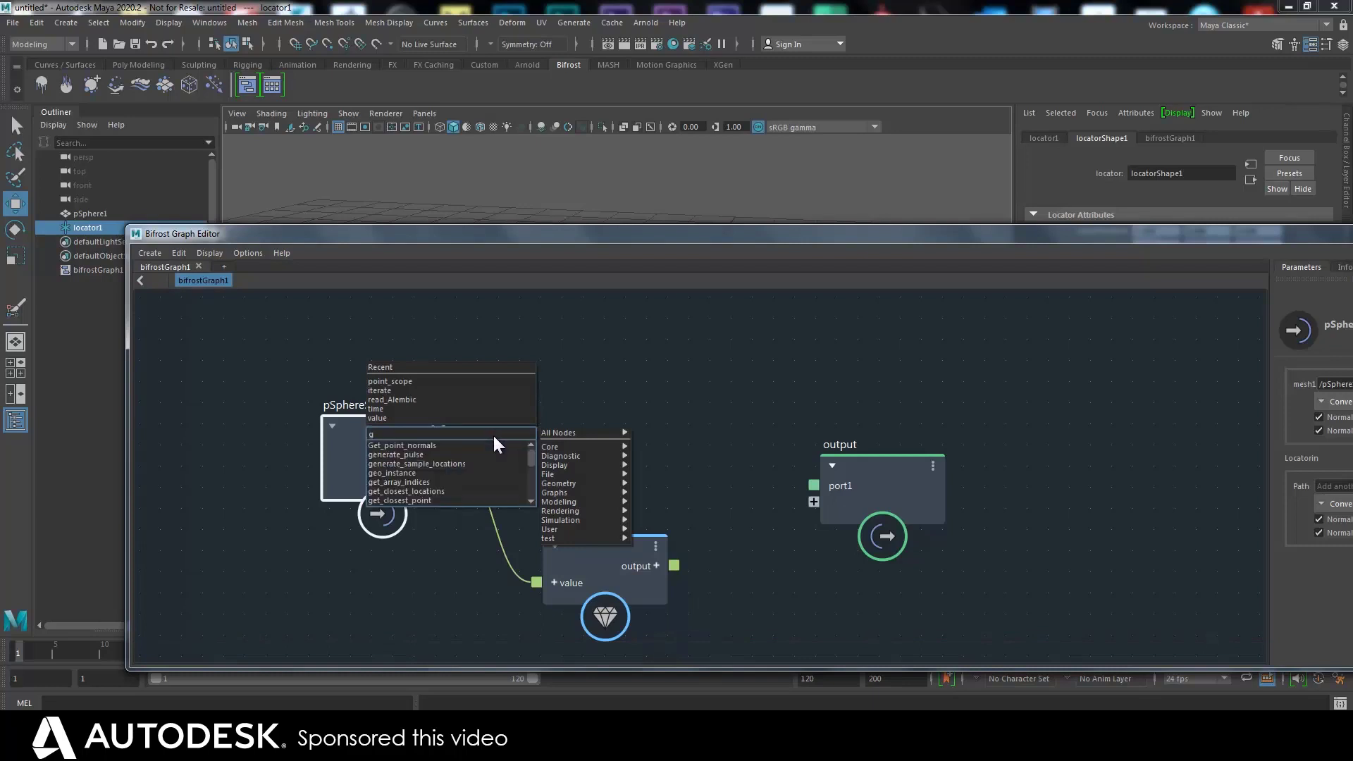
text(et)
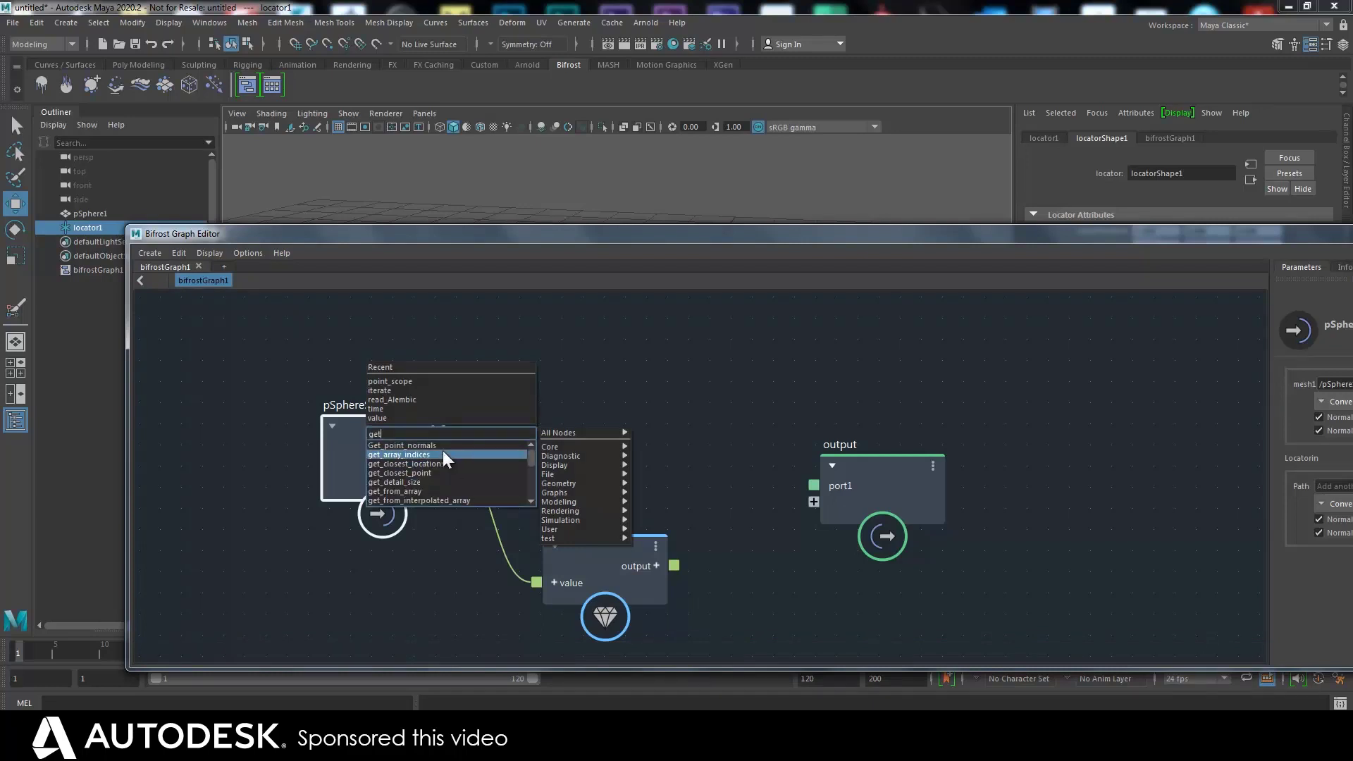
text(po)
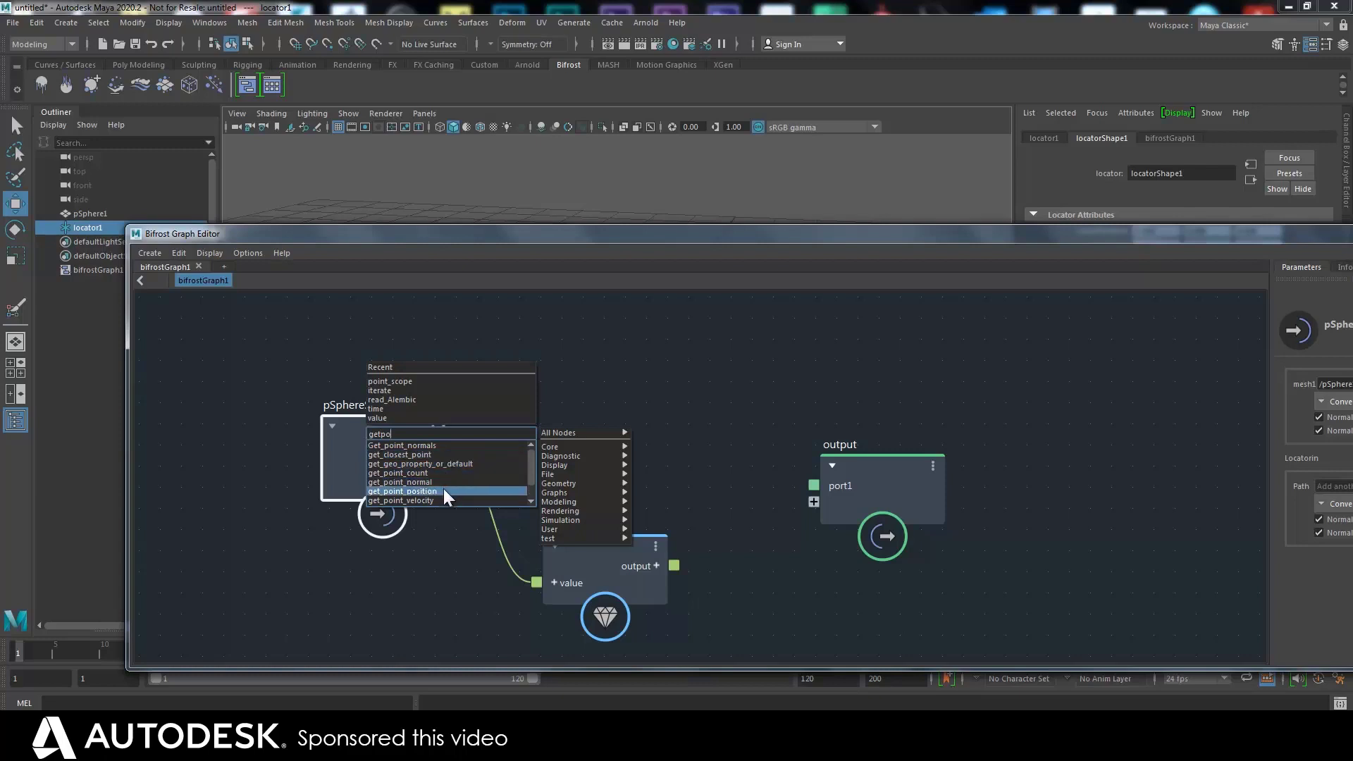
click(445, 491)
drag(461, 469, 563, 352)
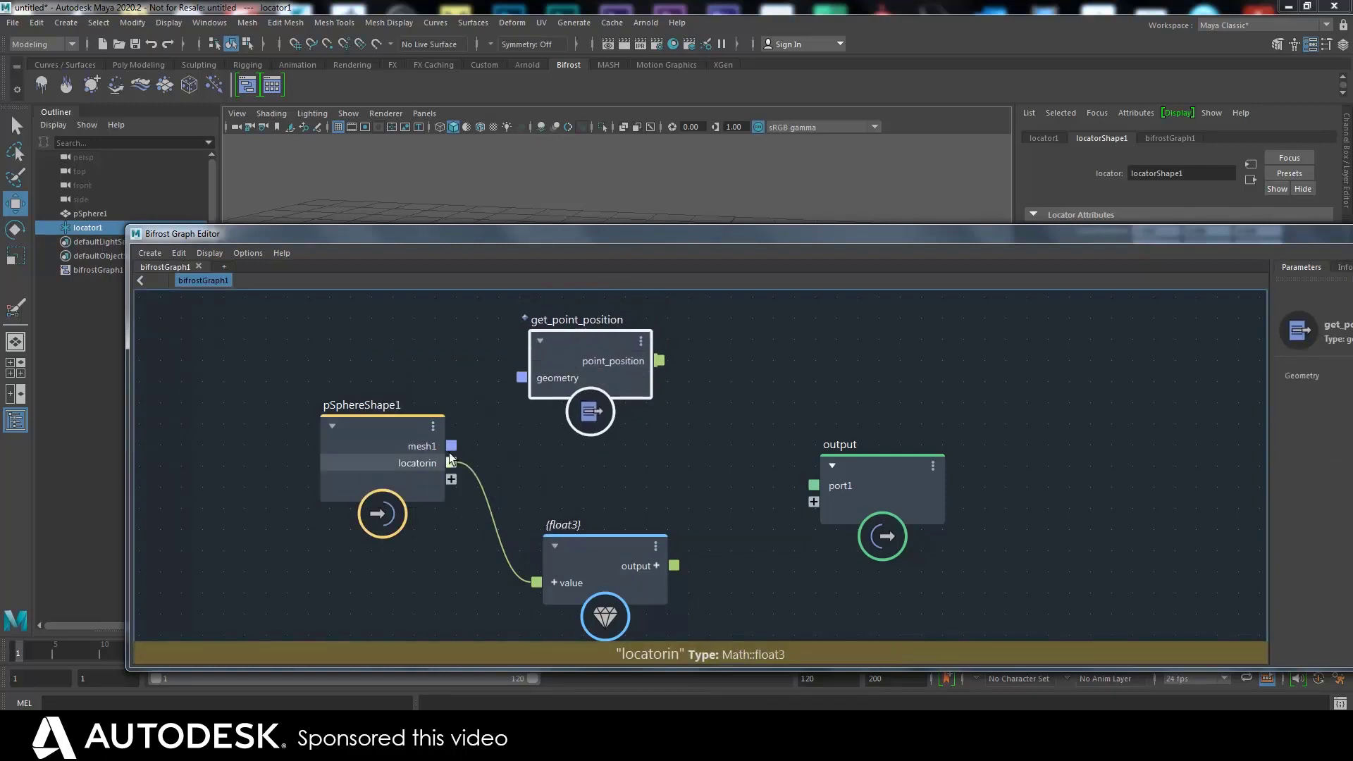
drag(451, 446, 522, 377)
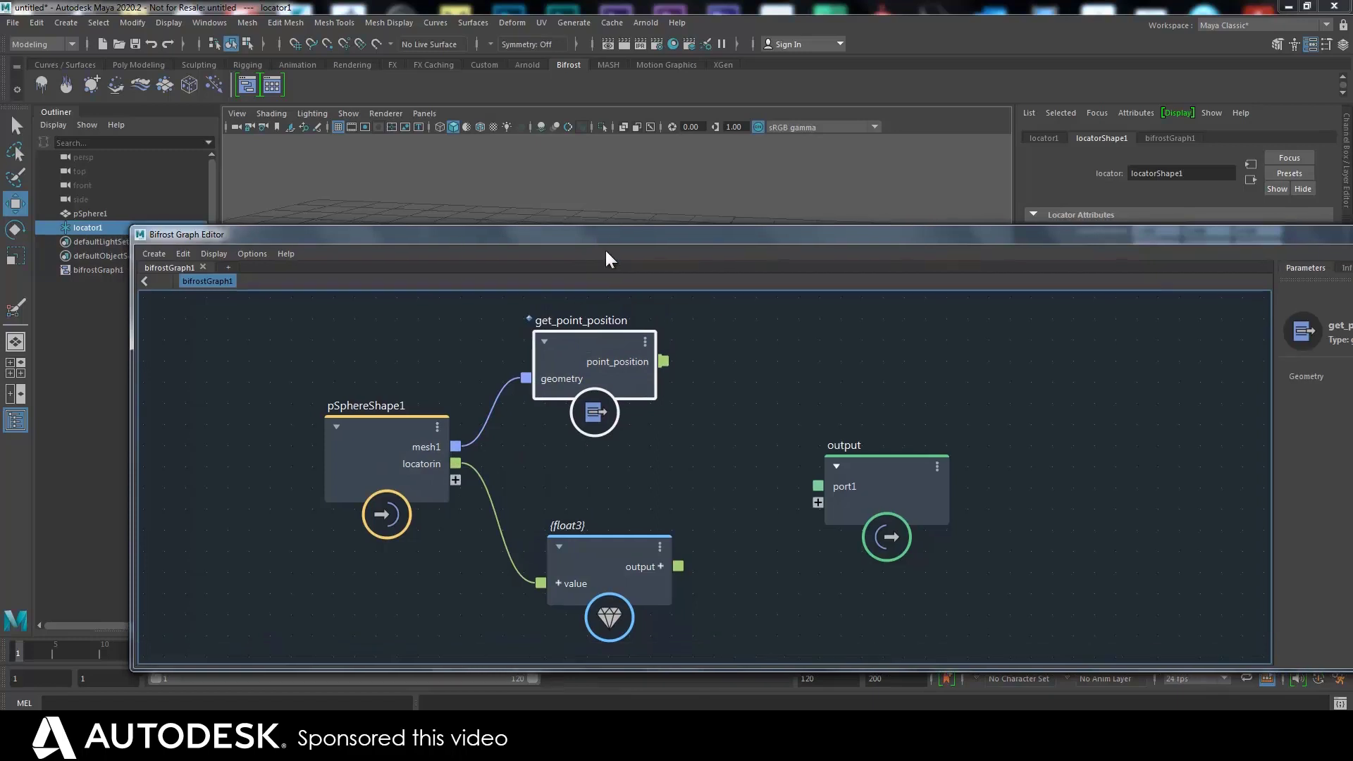
Move the Bifrost Graph Editor window lower and shift pSphereShape1 and get_point_position to make room for another node.
drag(606, 259, 620, 315)
drag(428, 481, 414, 474)
mouse_move(602, 401)
mouse_down()
mouse_move(628, 387)
mouse_move(614, 393)
mouse_up()
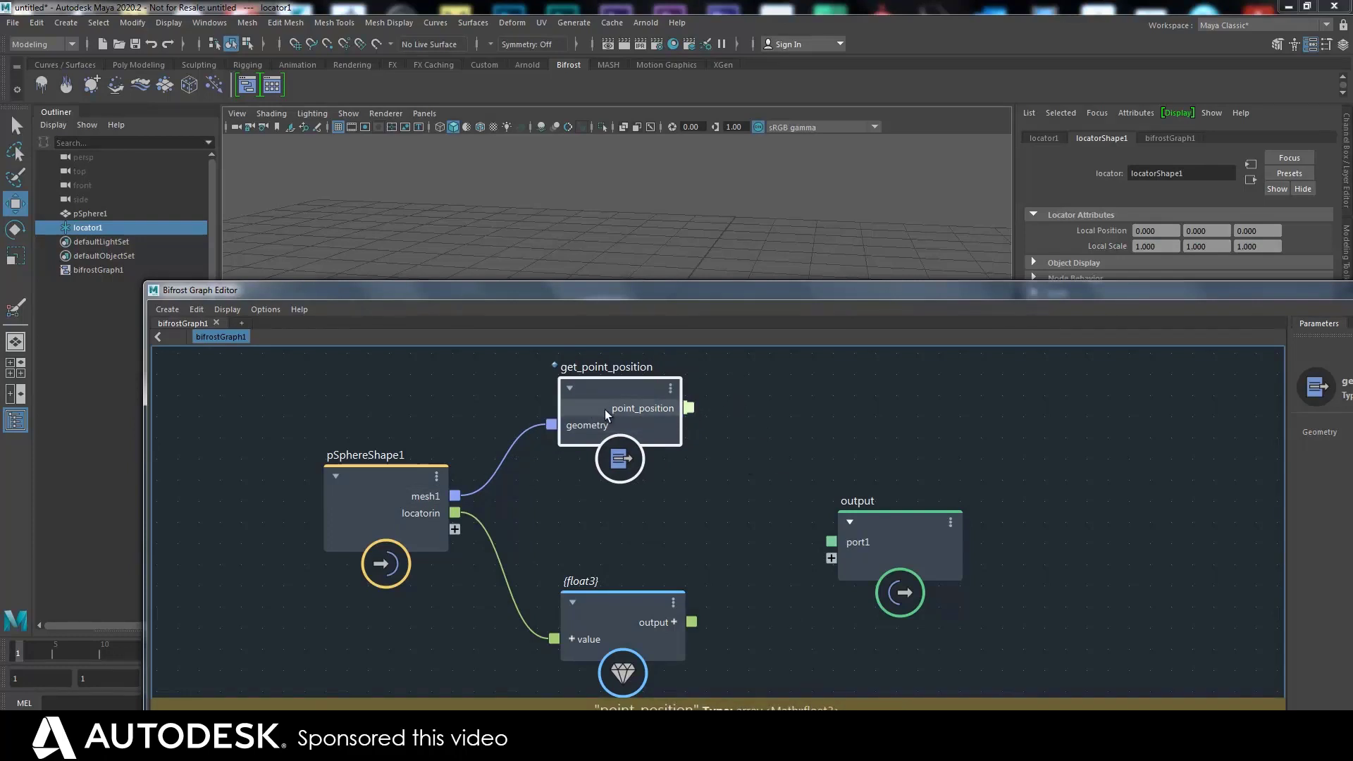
drag(604, 409, 606, 391)
Add a get_point_normal node between get_point_position and float3, and connect mesh1 of pSphereShape1 to its geometry input.
key(Tab)
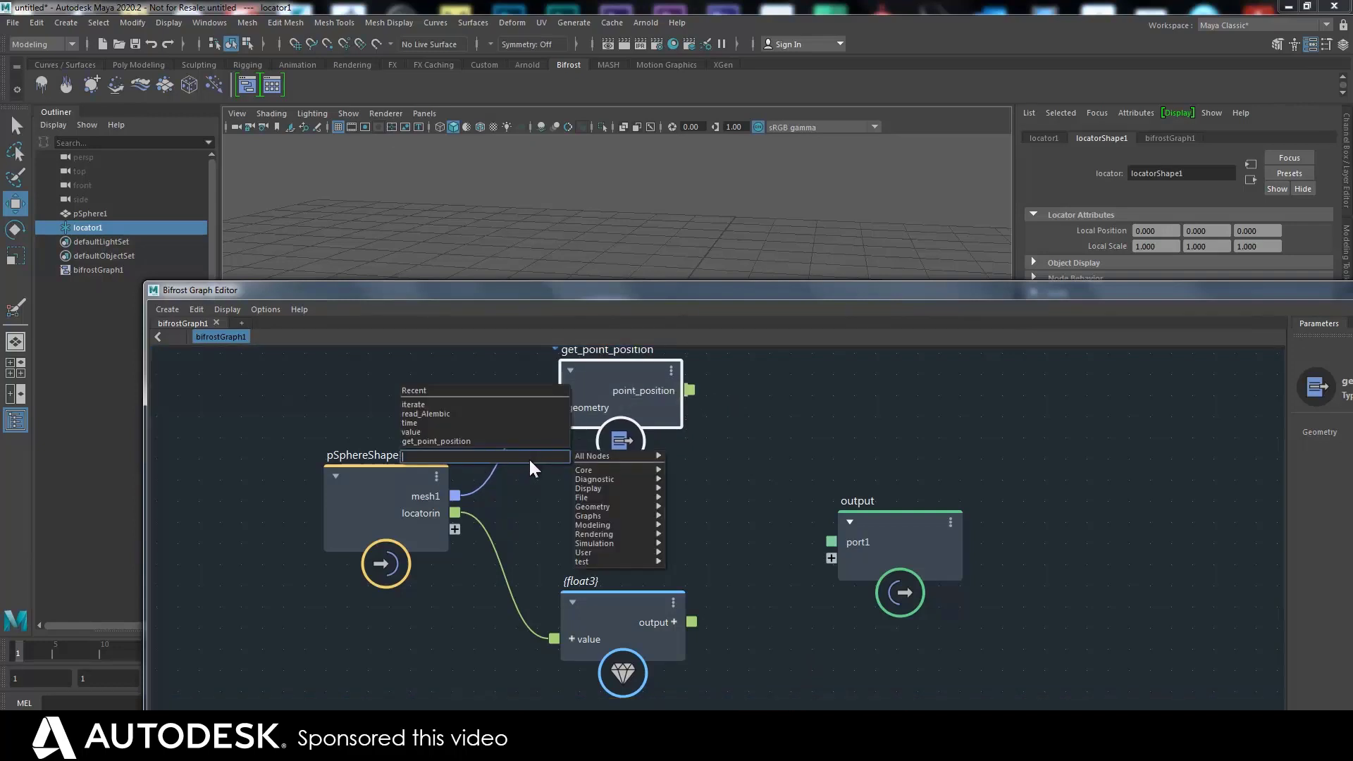
text(get)
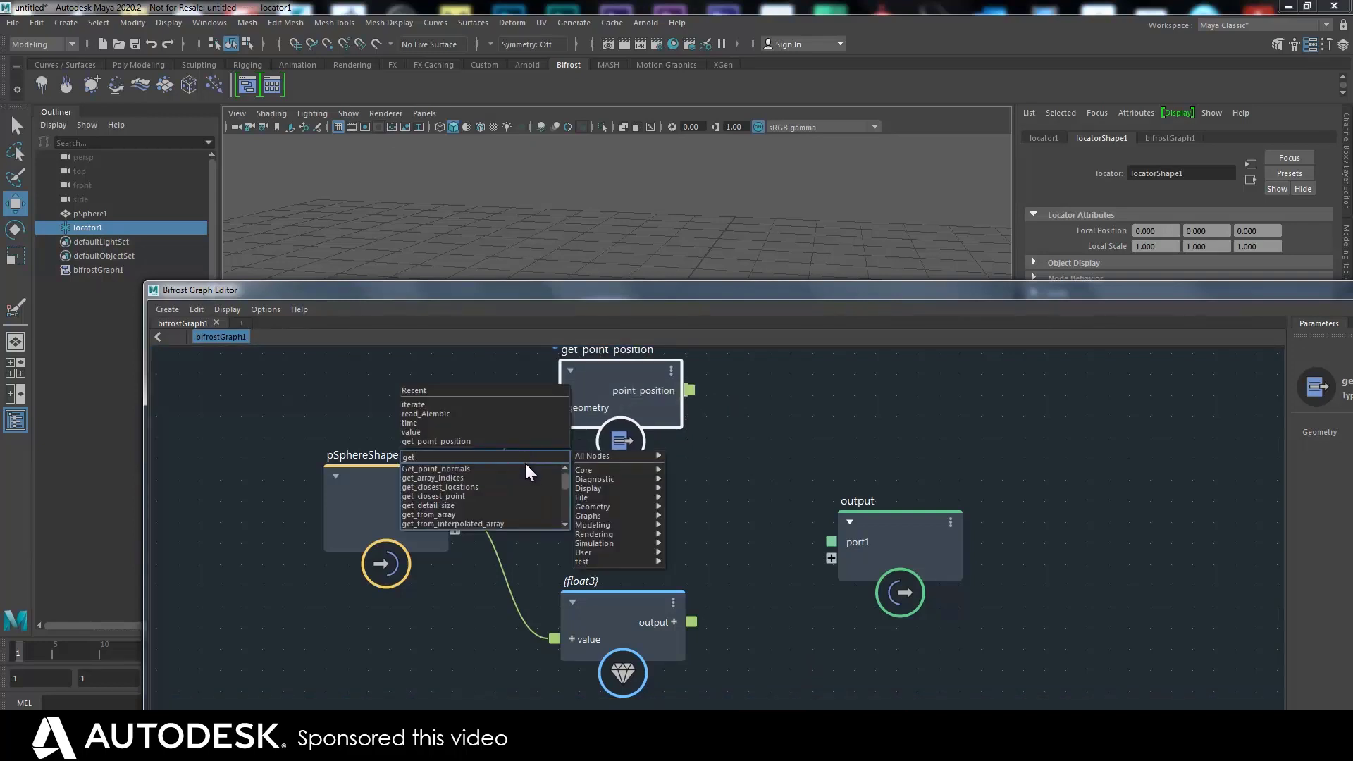
text(poi)
click(480, 496)
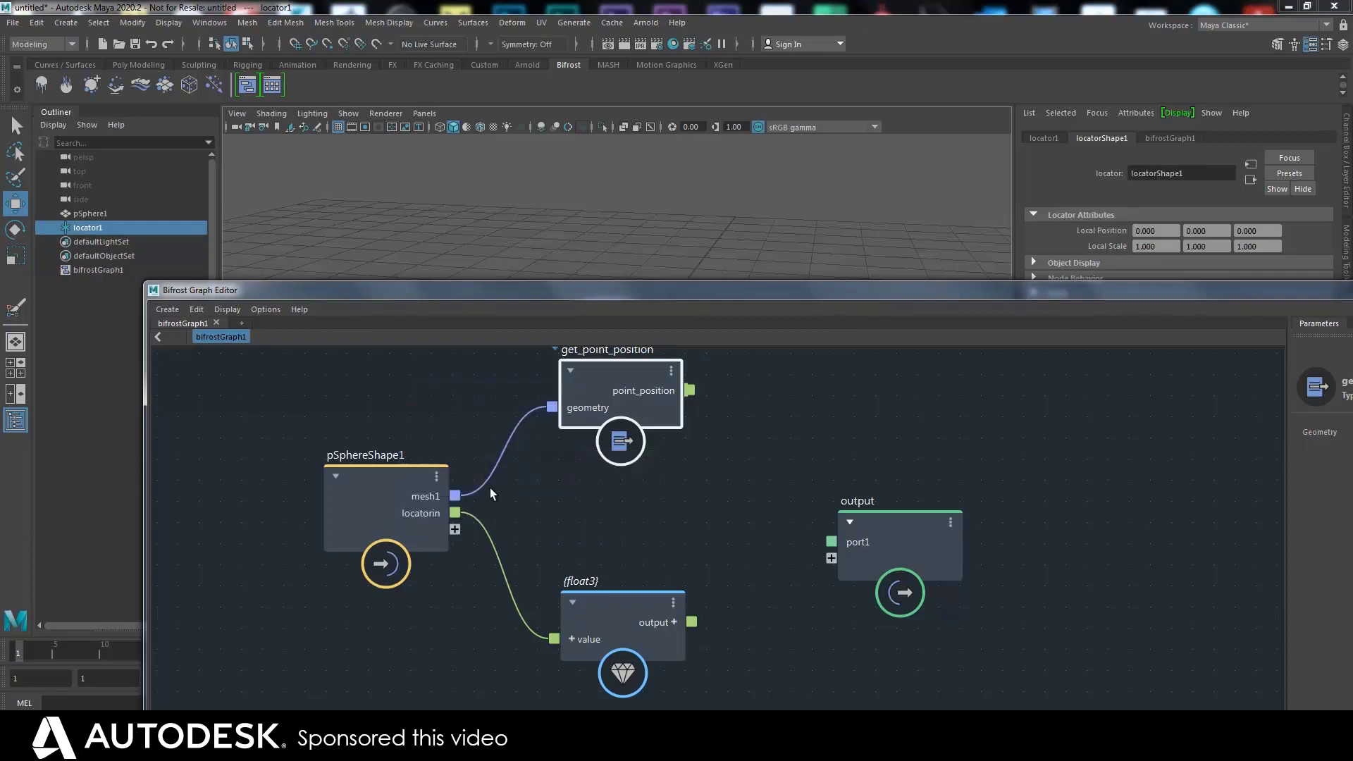
drag(623, 485, 659, 482)
drag(455, 496, 563, 499)
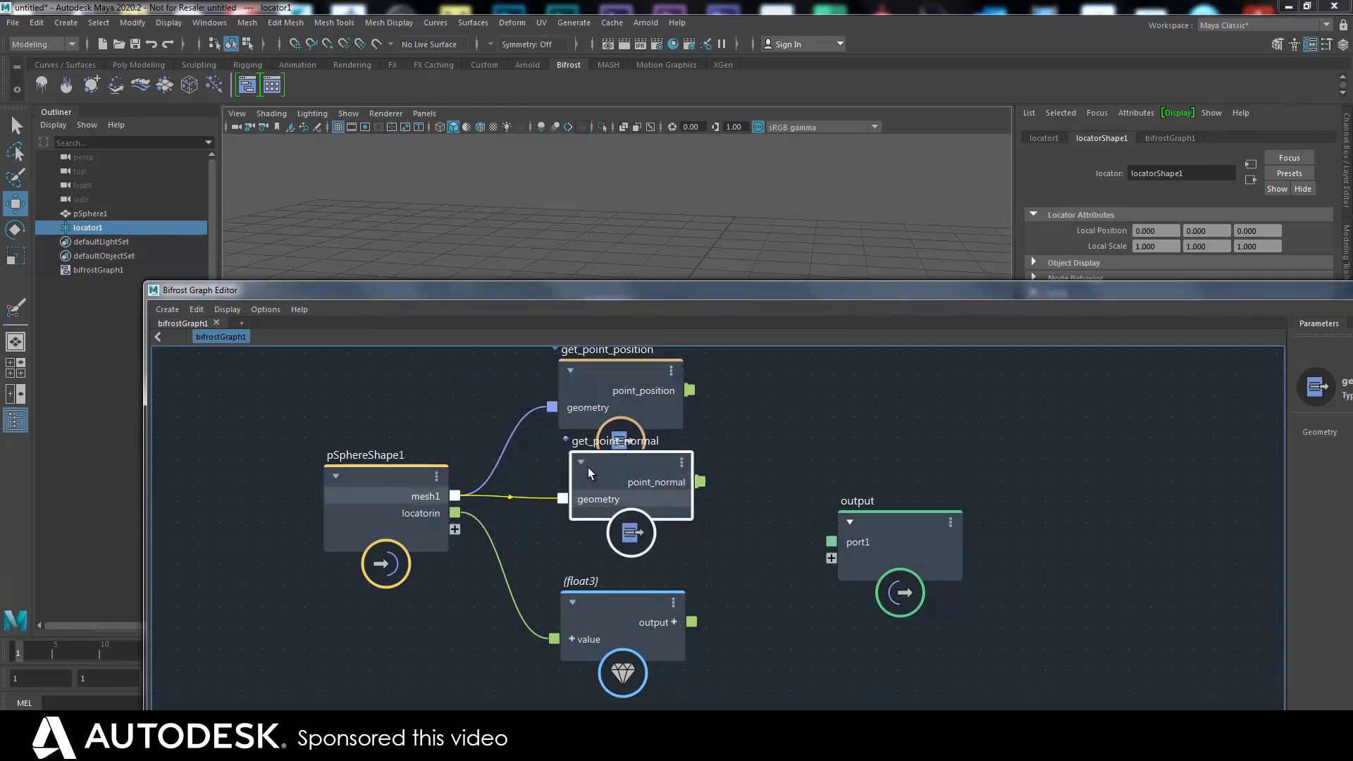
Align get_point_position and get_point_normal in a column with the float3 node and move the Bifrost Graph Editor window further down.
drag(604, 395, 603, 392)
drag(630, 477, 624, 476)
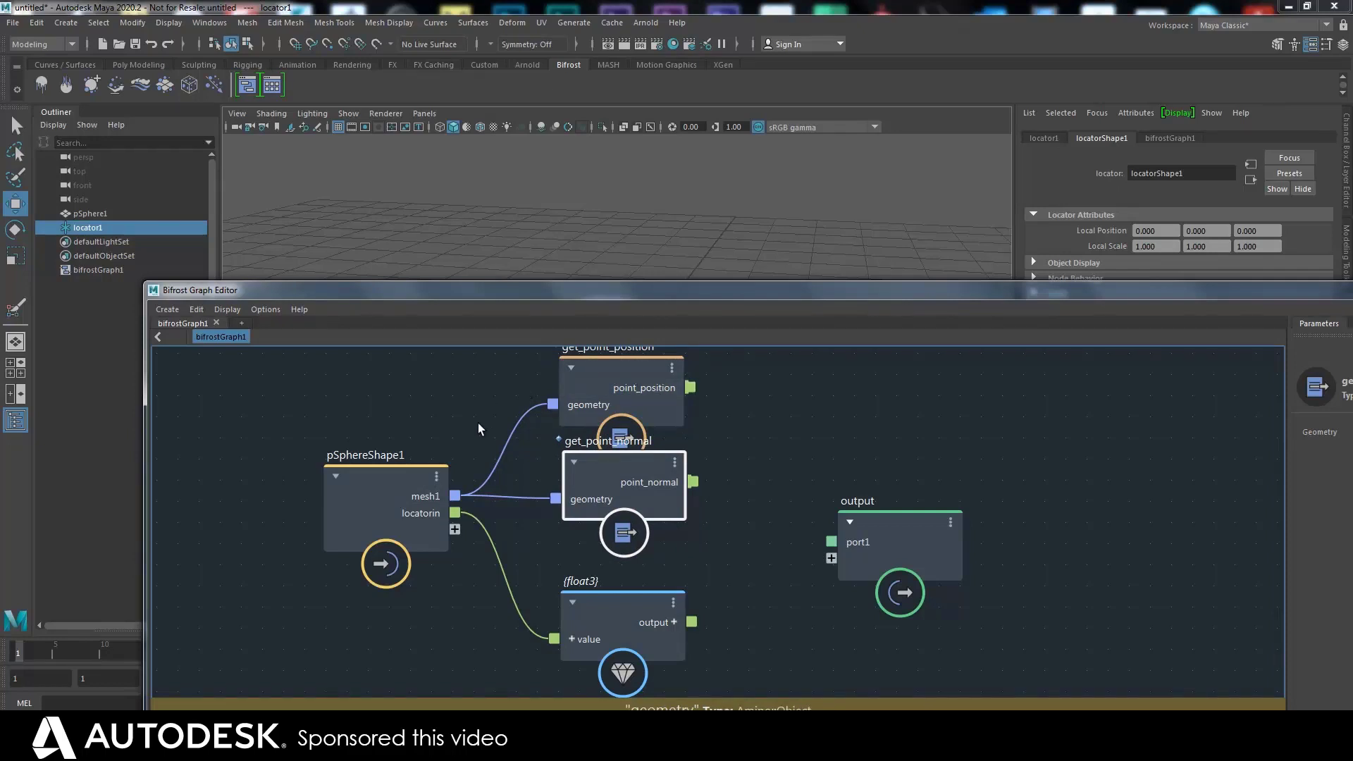
drag(595, 298, 609, 361)
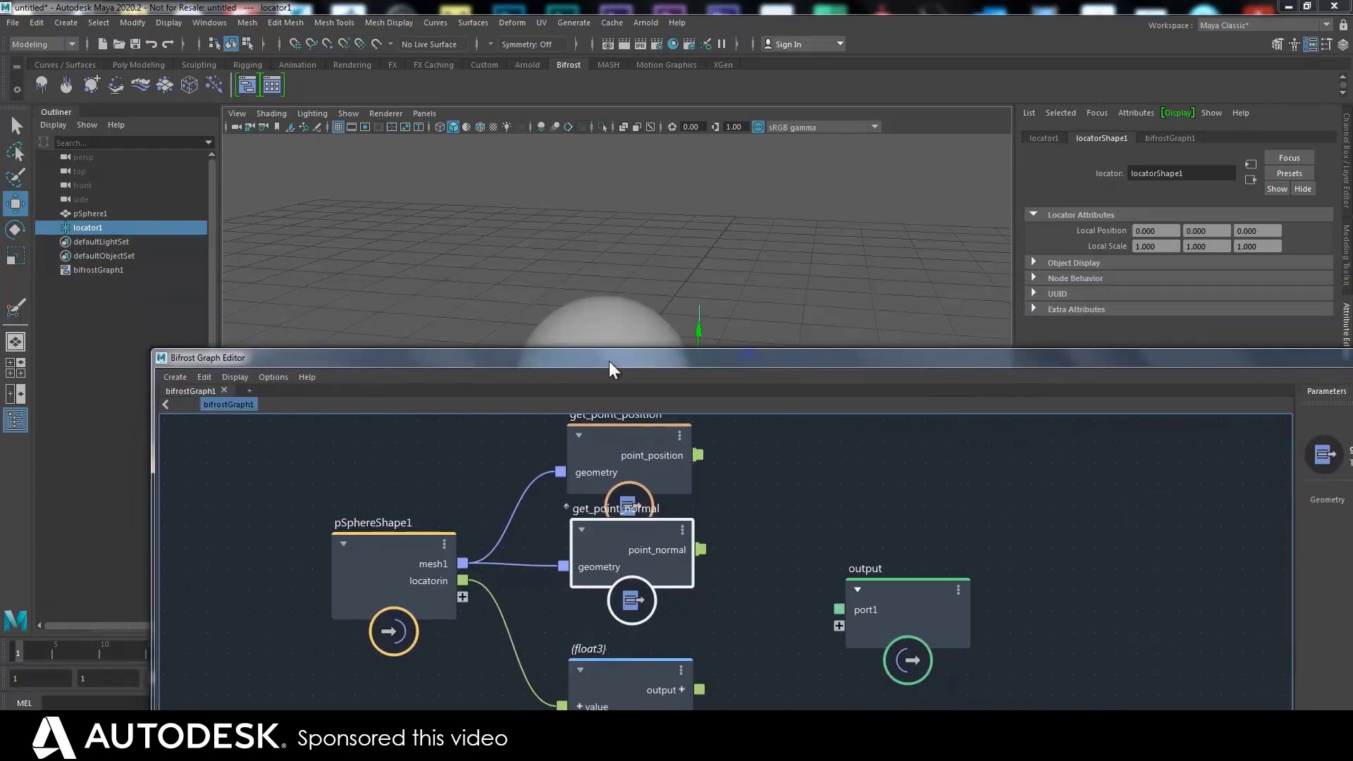